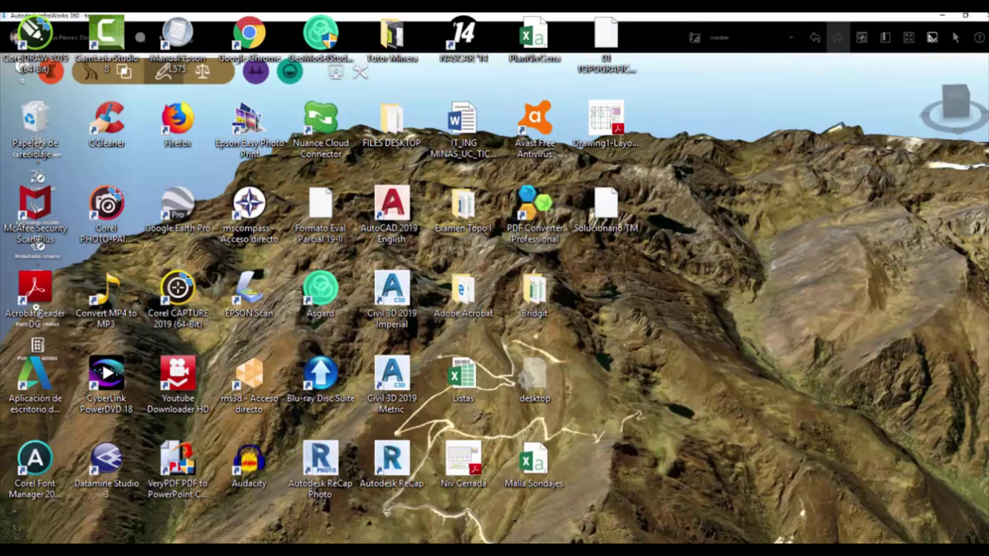
Step: Switch to the Data workbook in Excel and look through the survey point rows down to the last station entries
key("alt+Tab")
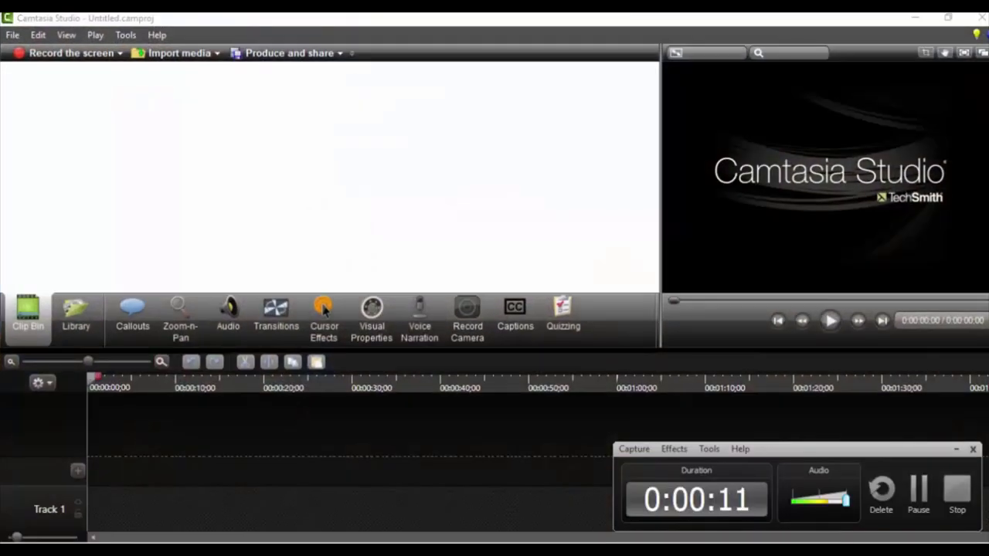
left_click(956, 449)
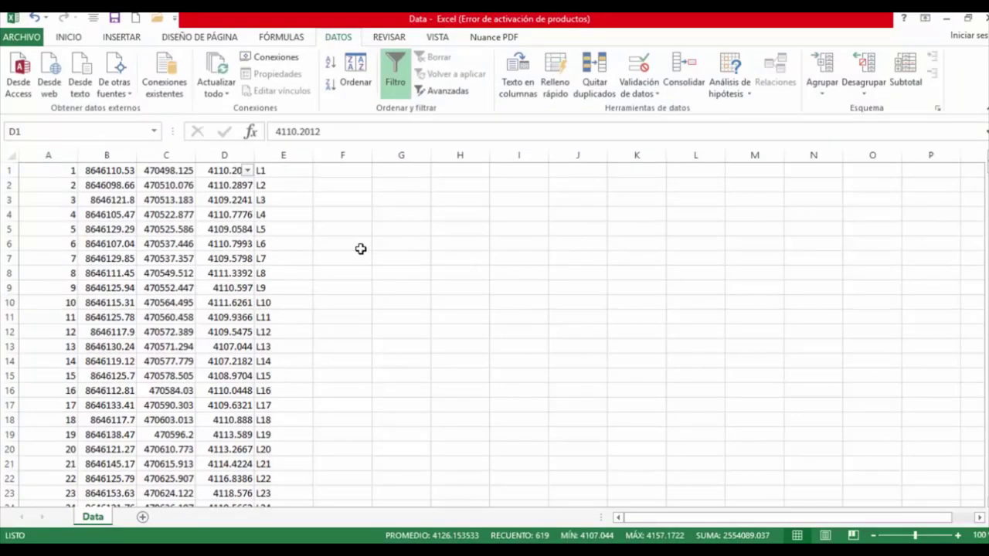
left_click(373, 246)
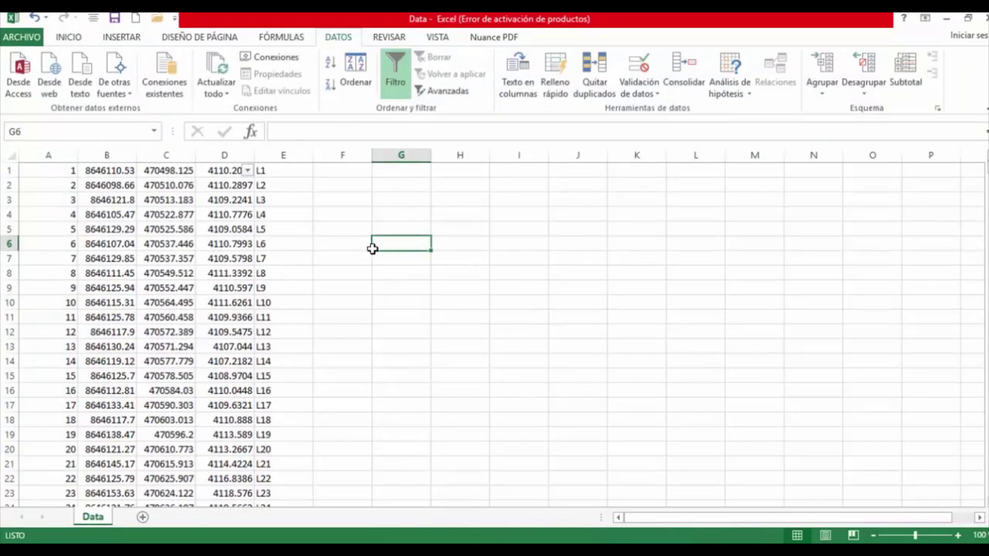
left_click(768, 289)
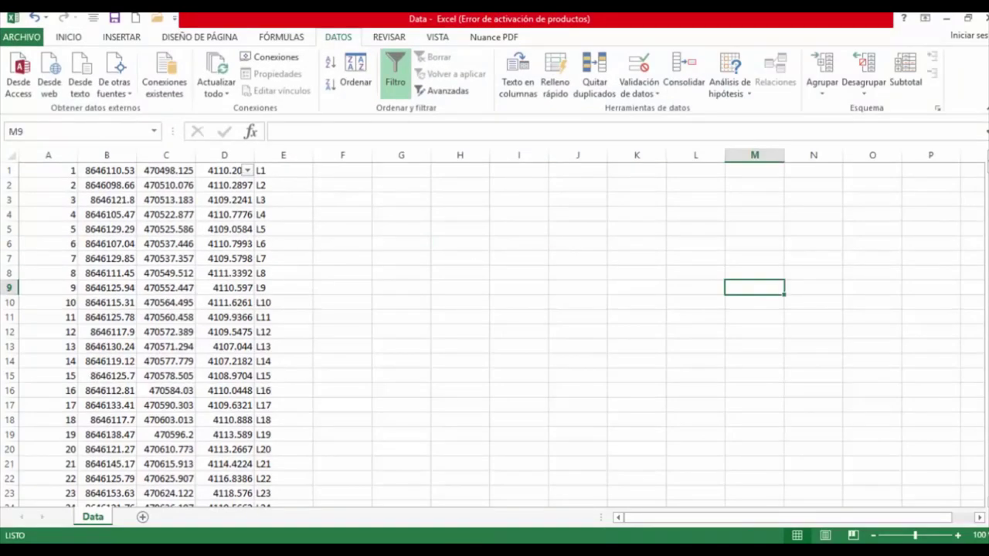
mouse_move(985, 166)
left_mouse_down()
mouse_move(985, 486)
mouse_move(986, 166)
left_mouse_up()
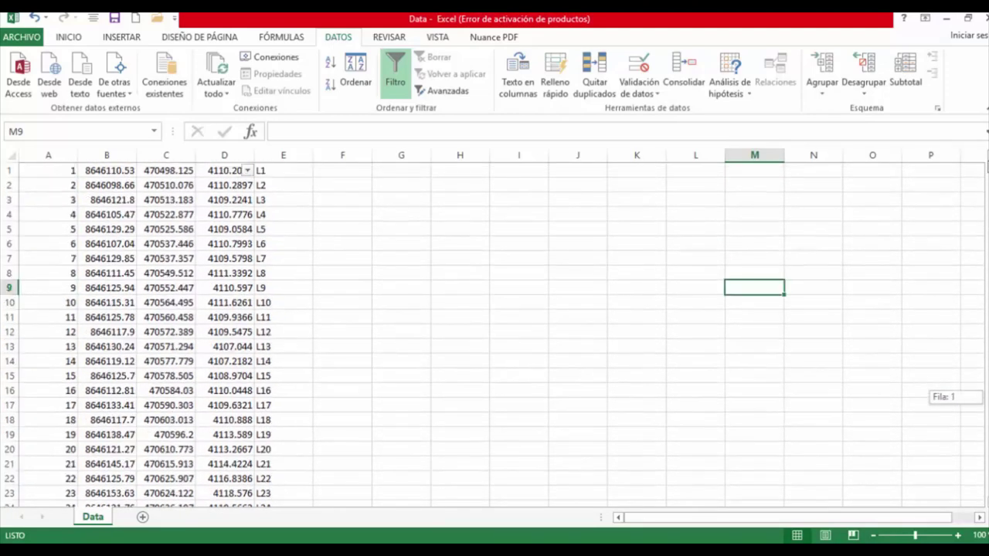
left_click_drag(953, 498, 985, 486)
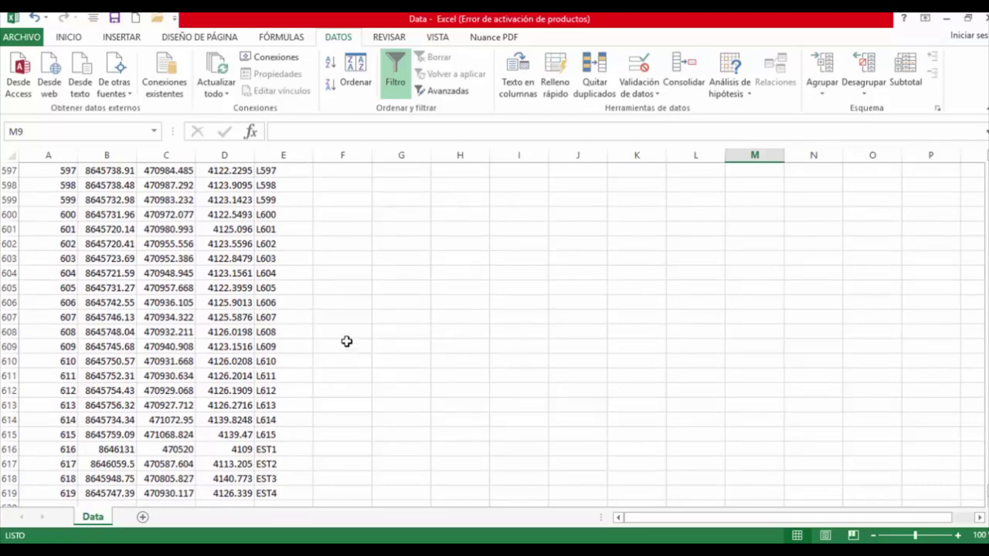
scroll(346, 340, "up", 4)
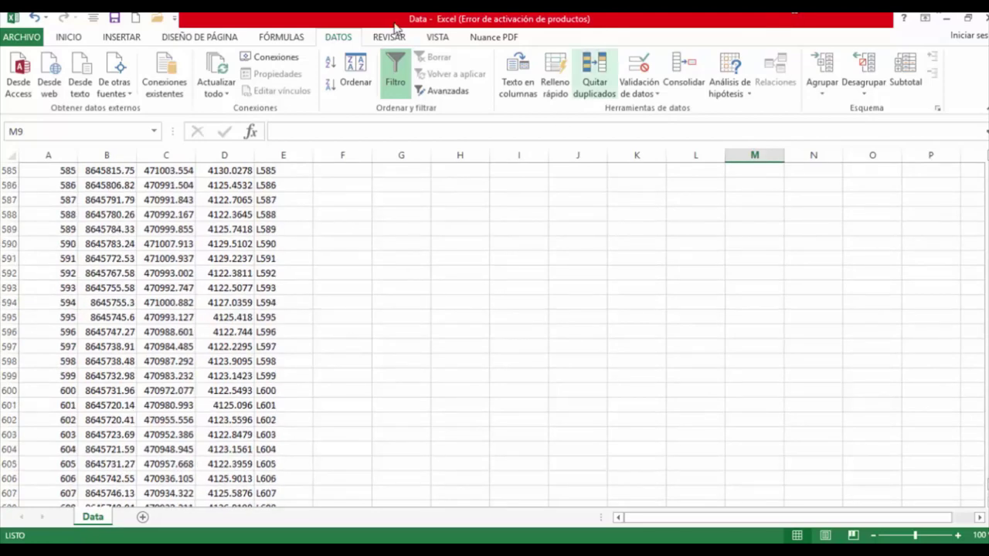
Step: Save the point table as a tab-delimited text file named Datos in the Video IV Unidad folder, keeping that format
left_click(34, 38)
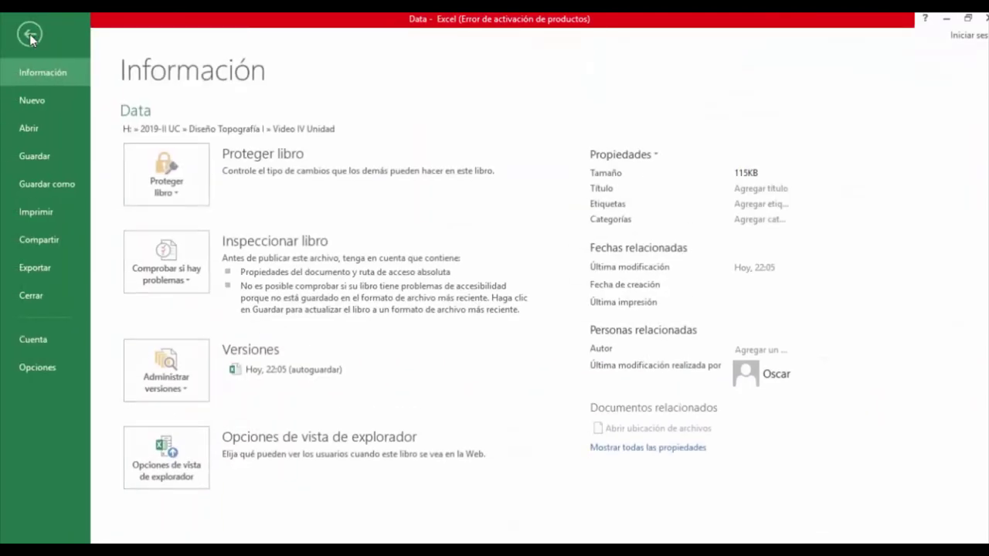
left_click(53, 183)
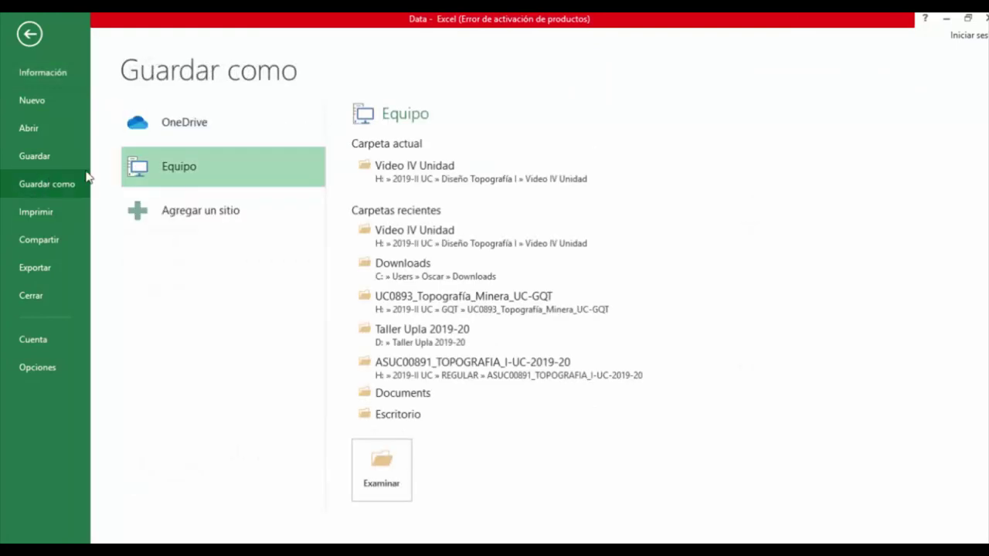
left_click(424, 177)
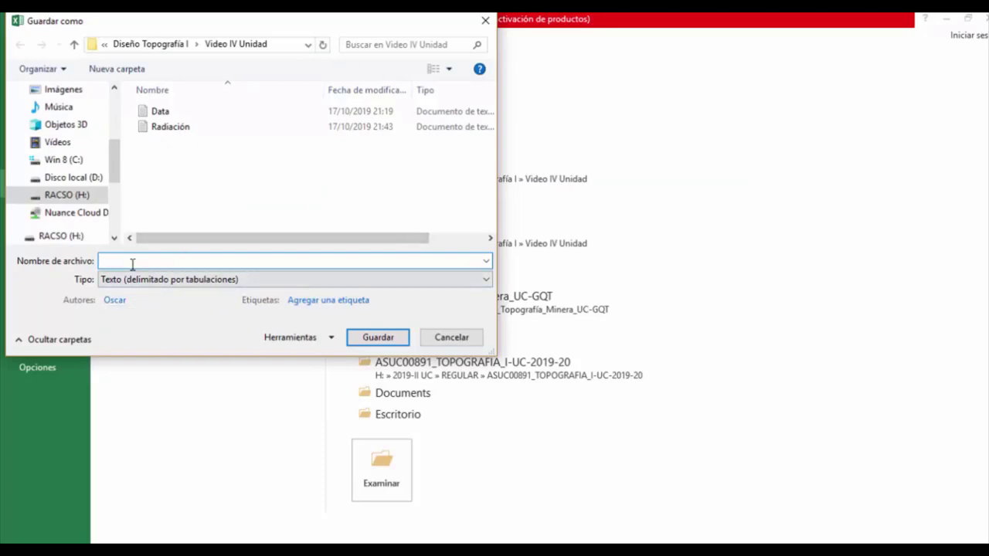
type("DAtos")
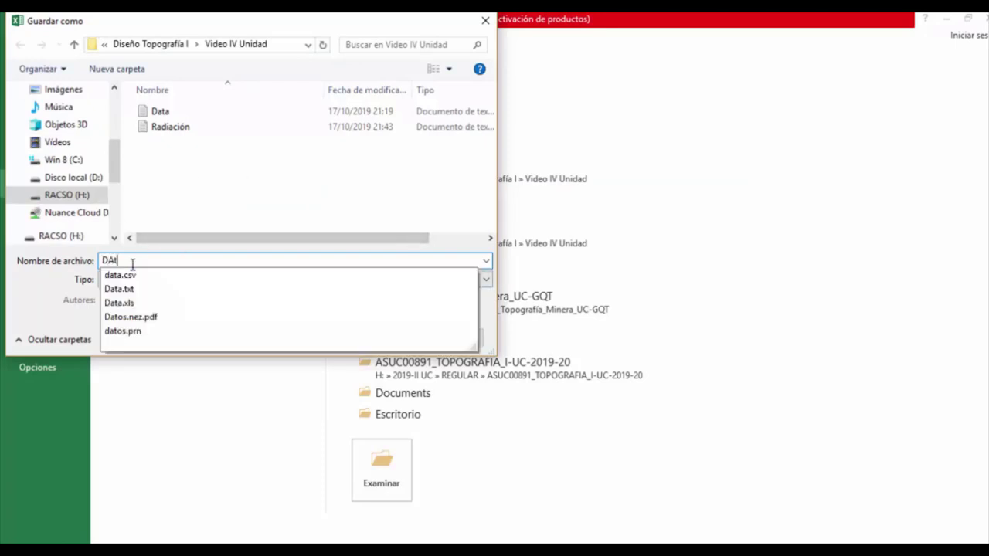
key("BackSpace")
key("BackSpace")
type("os")
left_click(143, 278)
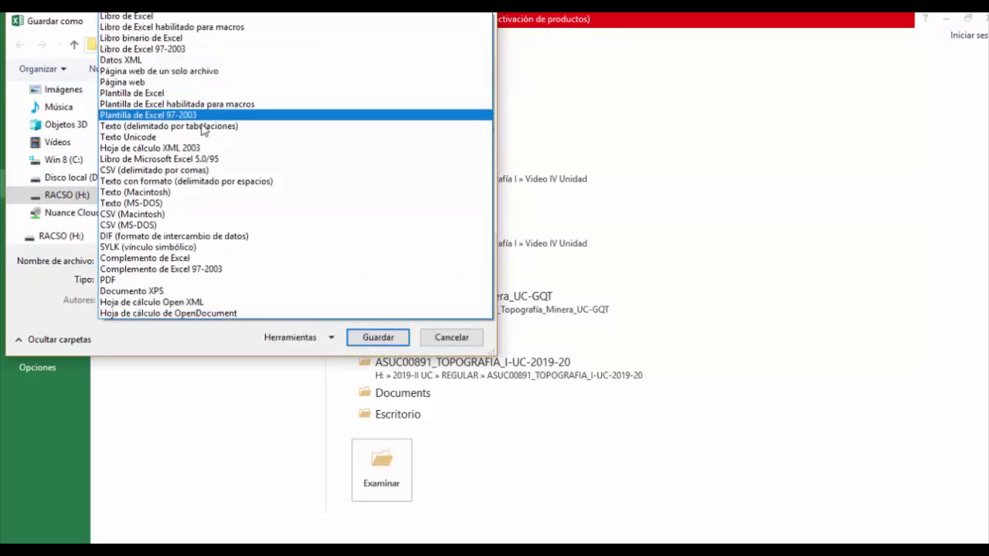
left_click(202, 128)
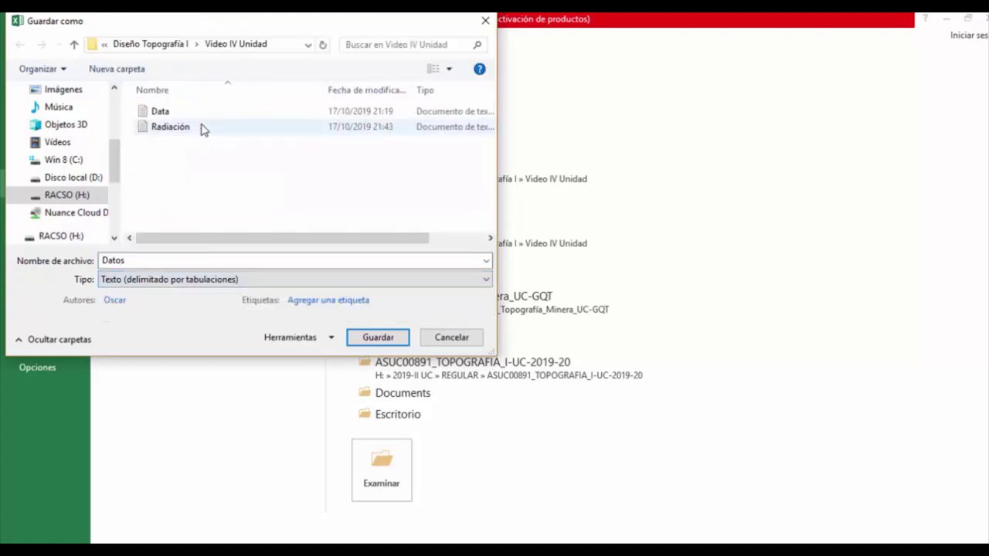
left_click(371, 341)
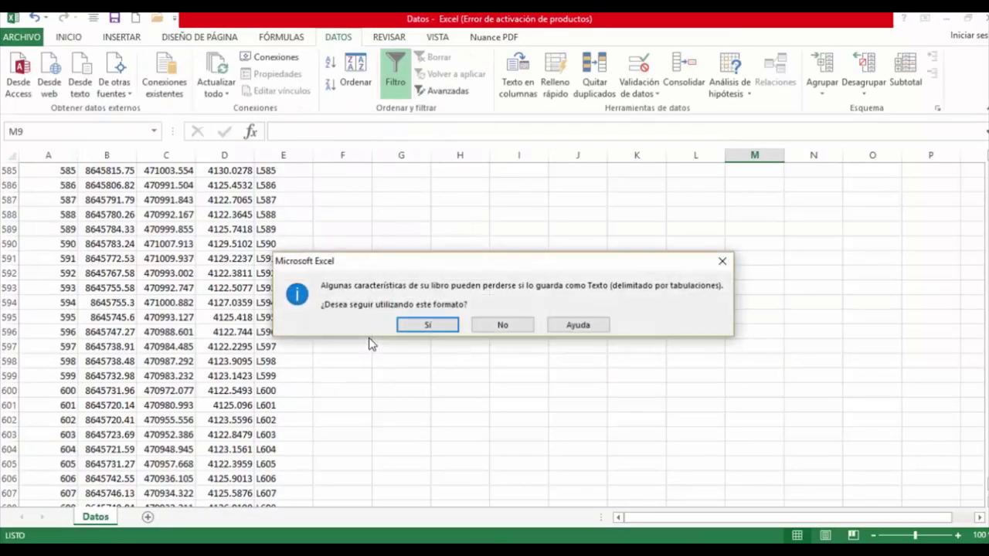
left_click(438, 324)
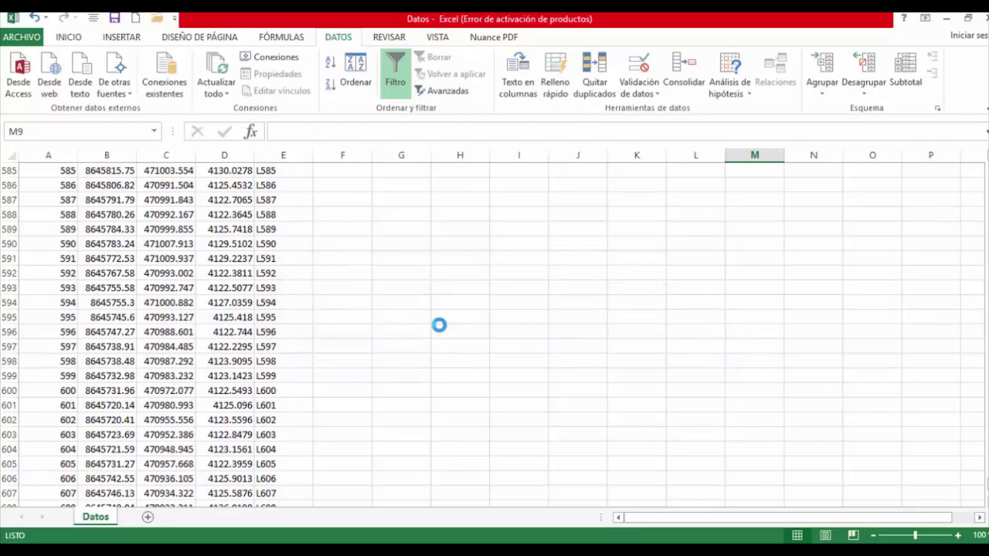
Step: Close the workbook, saving its changes over the existing Datos text file in tab-delimited format
left_click(983, 18)
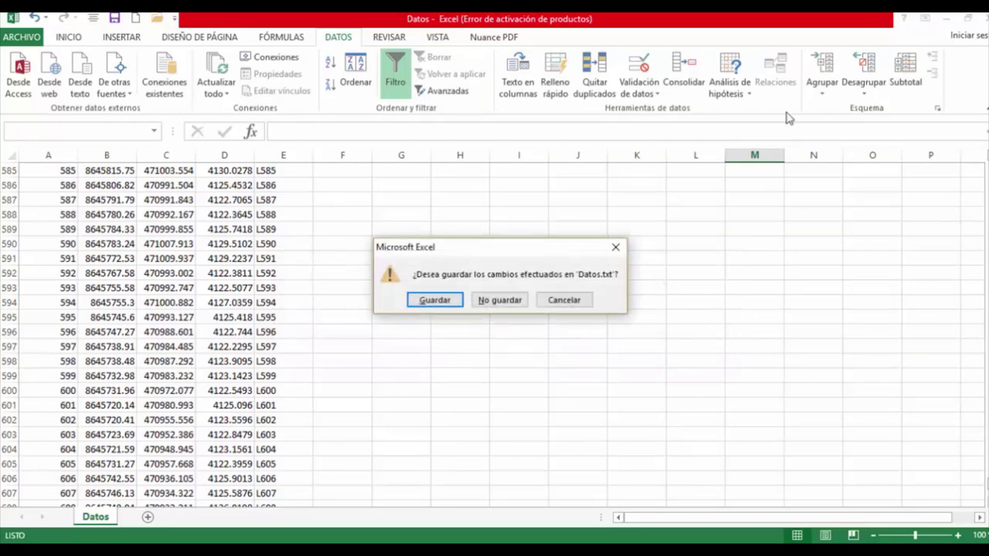
left_click(435, 301)
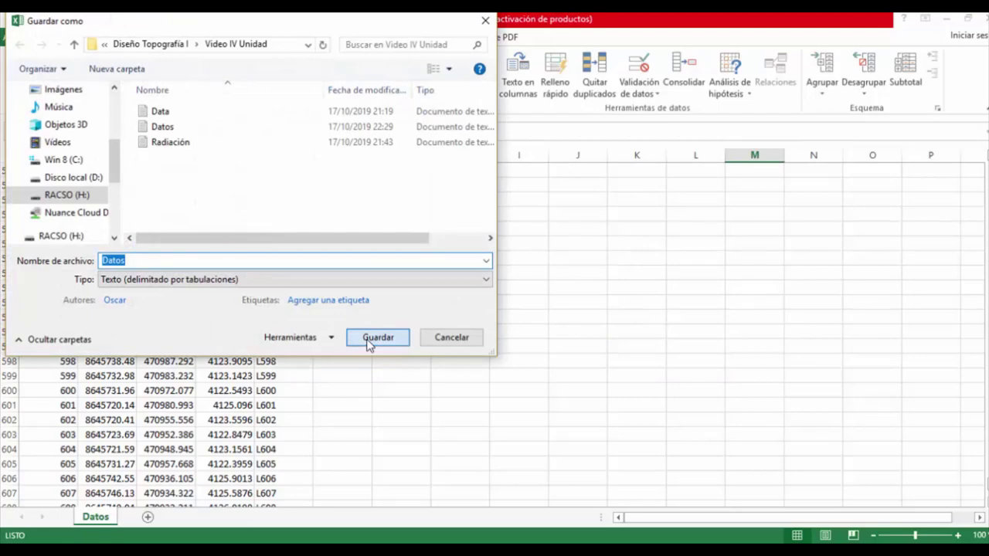
left_click(368, 341)
left_click(539, 289)
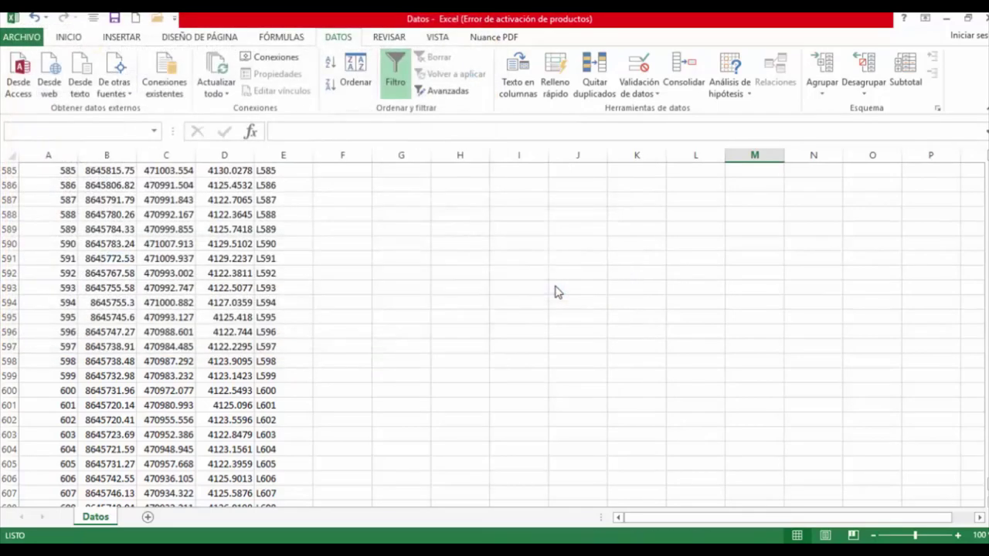
left_click(427, 325)
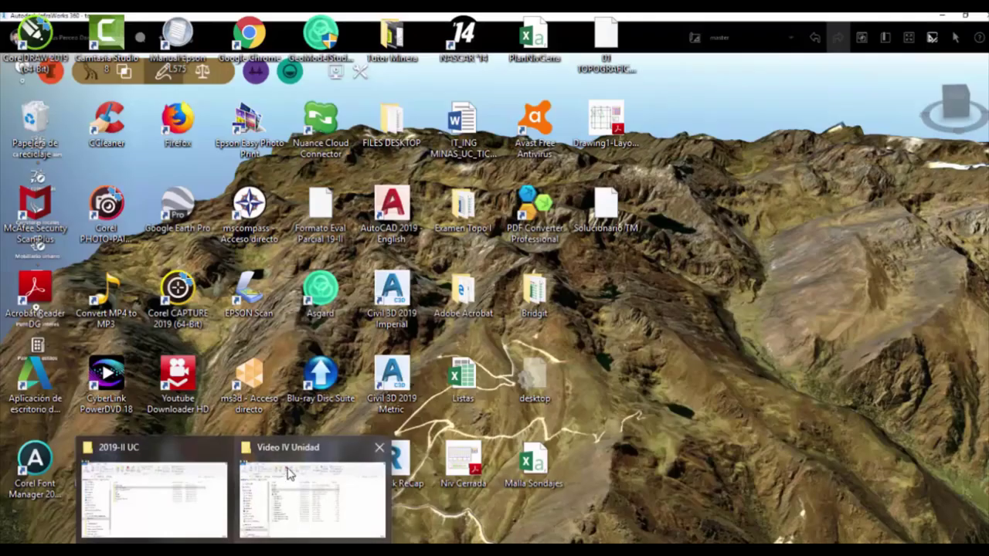
Step: Switch to the Video IV Unidad folder in File Explorer, open the Datos text file to check its columns, and close it
left_click(291, 474)
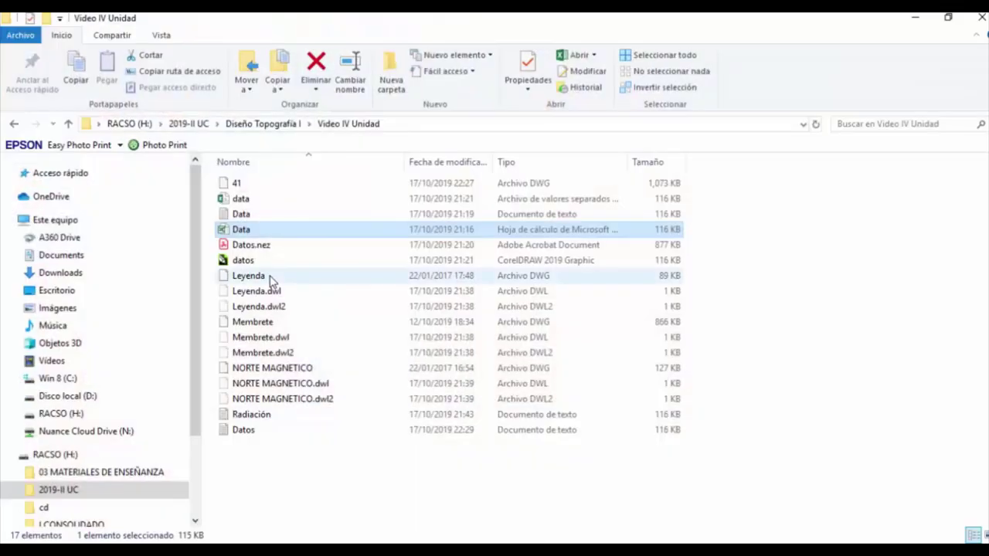
left_click(255, 437)
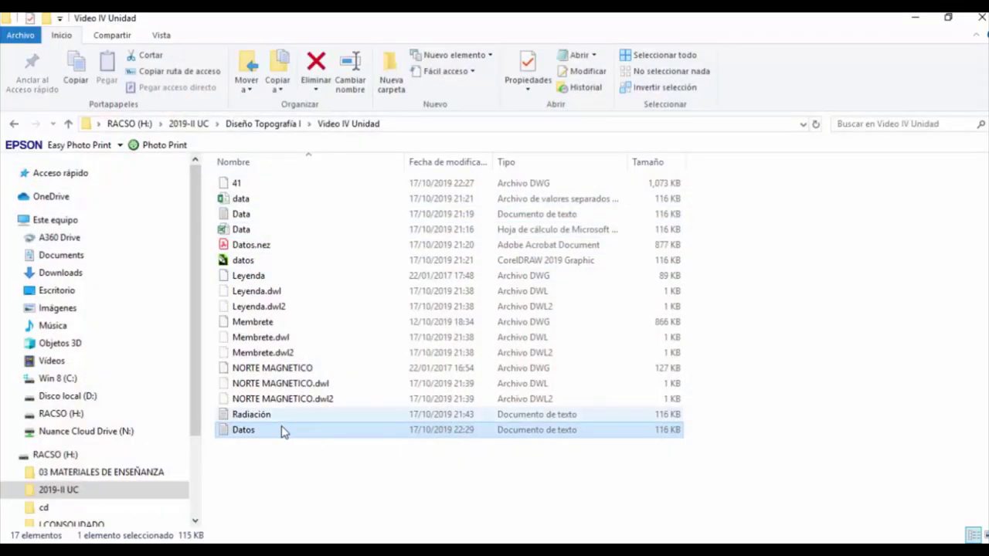
double_click(281, 431)
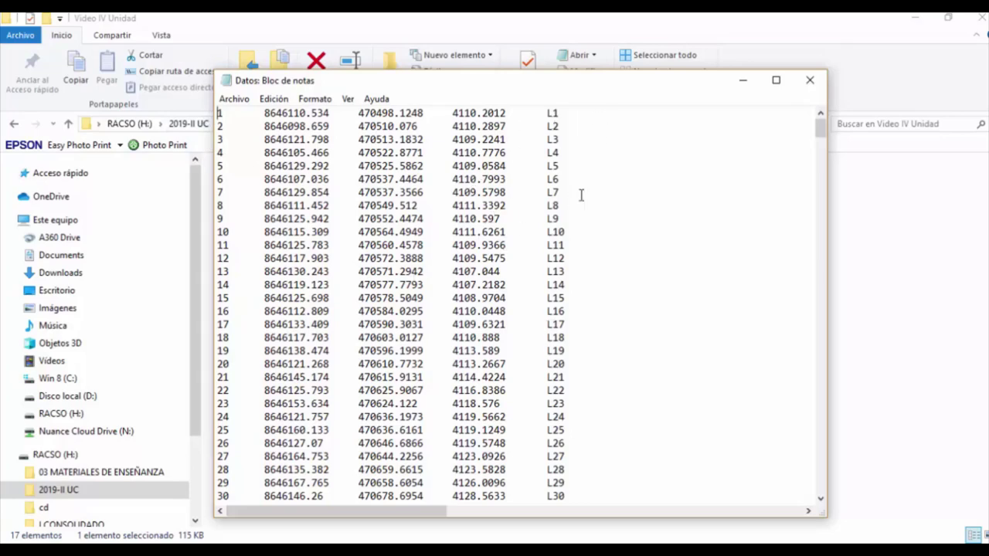
left_click(809, 79)
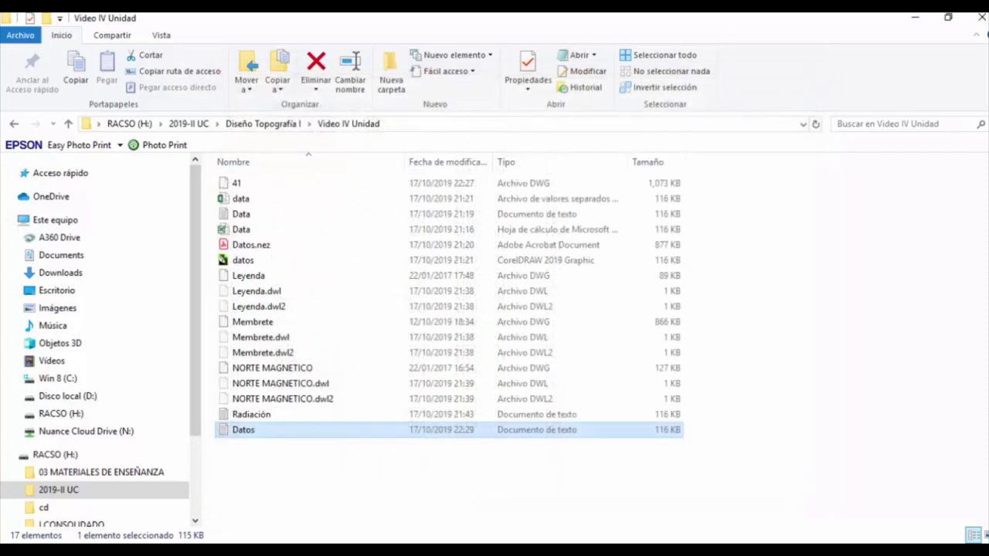
Step: Switch to Civil 3D and start a new blank drawing
left_click(404, 489)
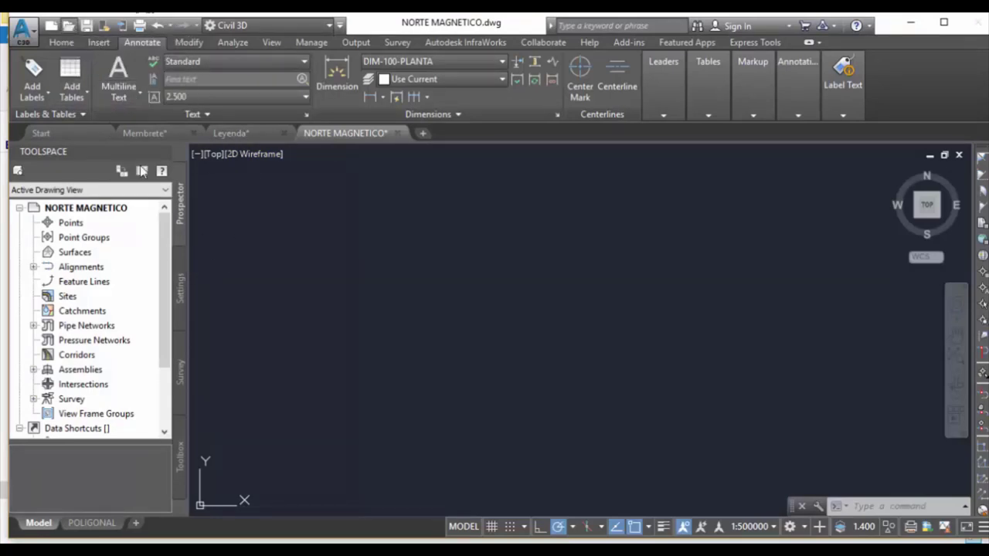
key("ctrl+o")
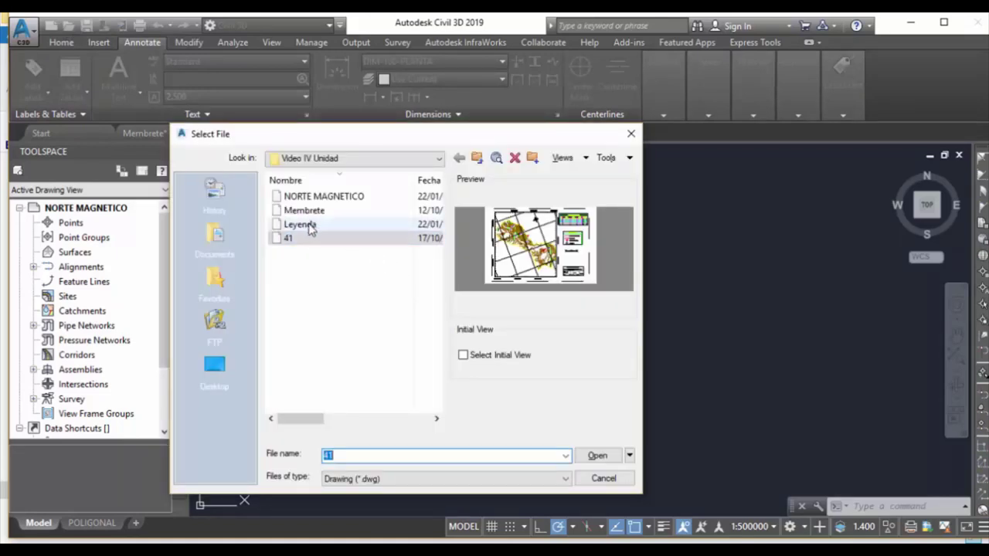
key("Escape")
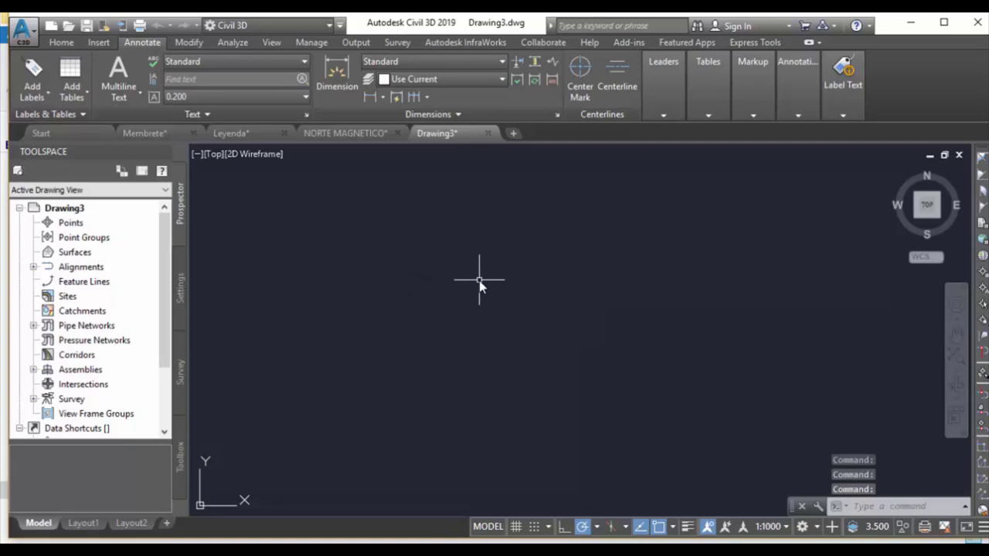
Step: Start a point import for the drawing and add Datos.txt from the Video IV Unidad folder as the source file
right_click(68, 225)
left_click(108, 228)
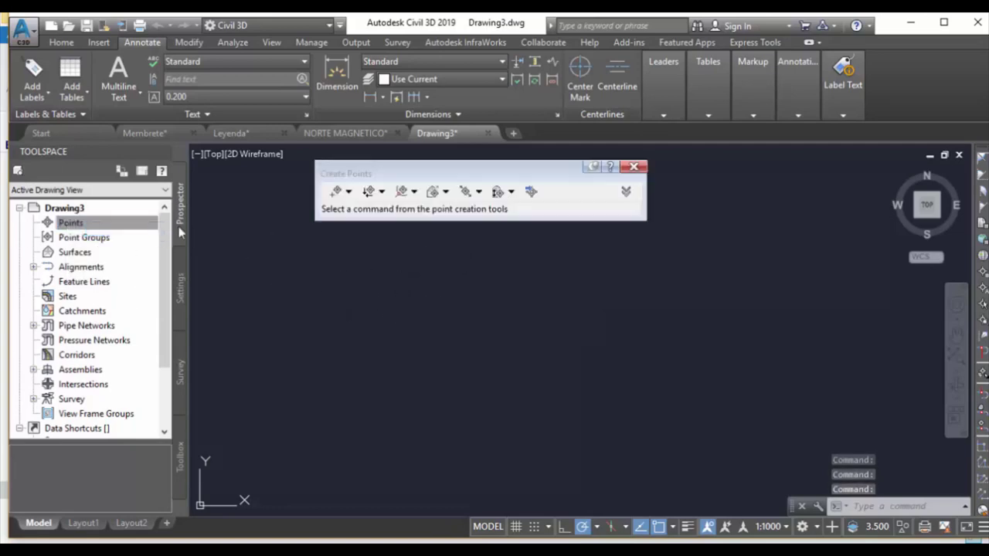
left_click(531, 192)
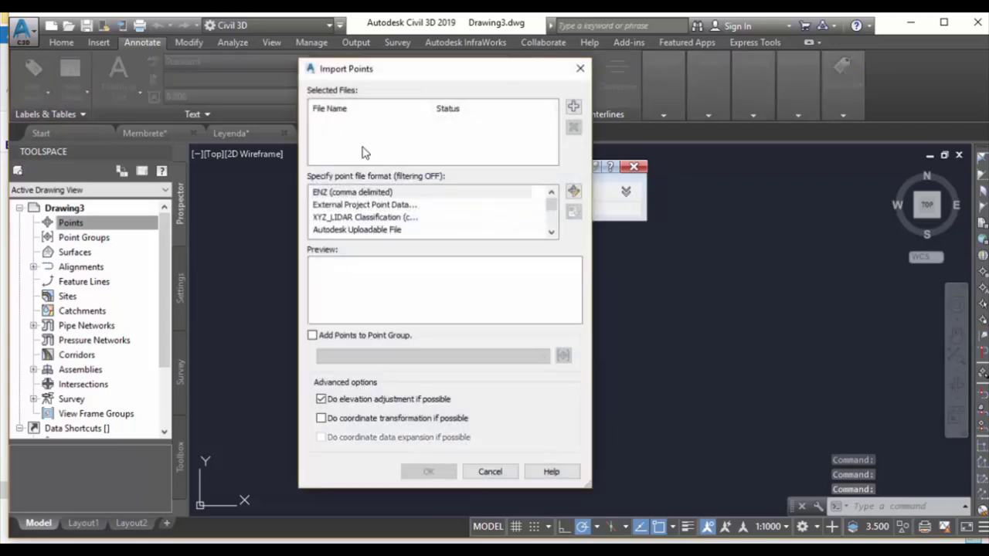
left_click(573, 106)
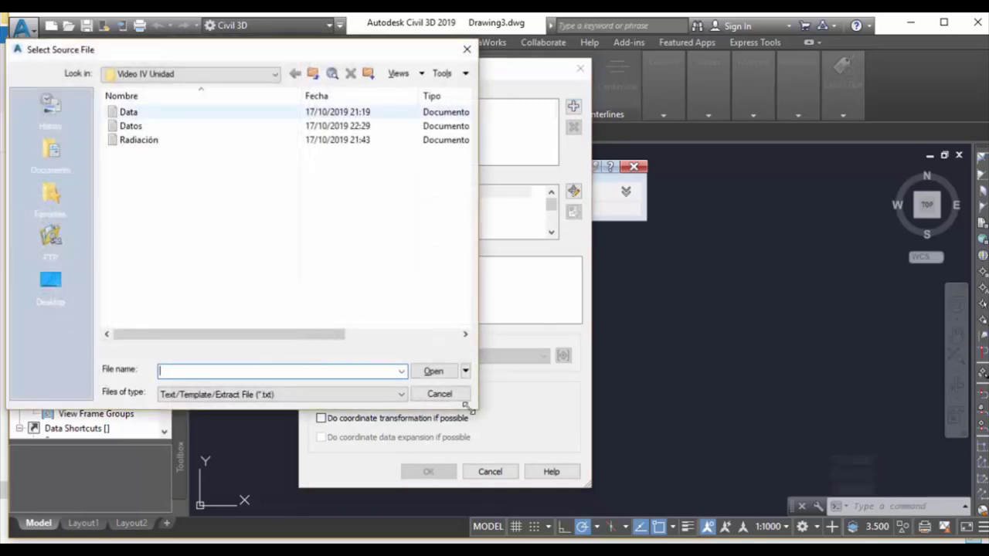
left_click(130, 126)
left_click(433, 371)
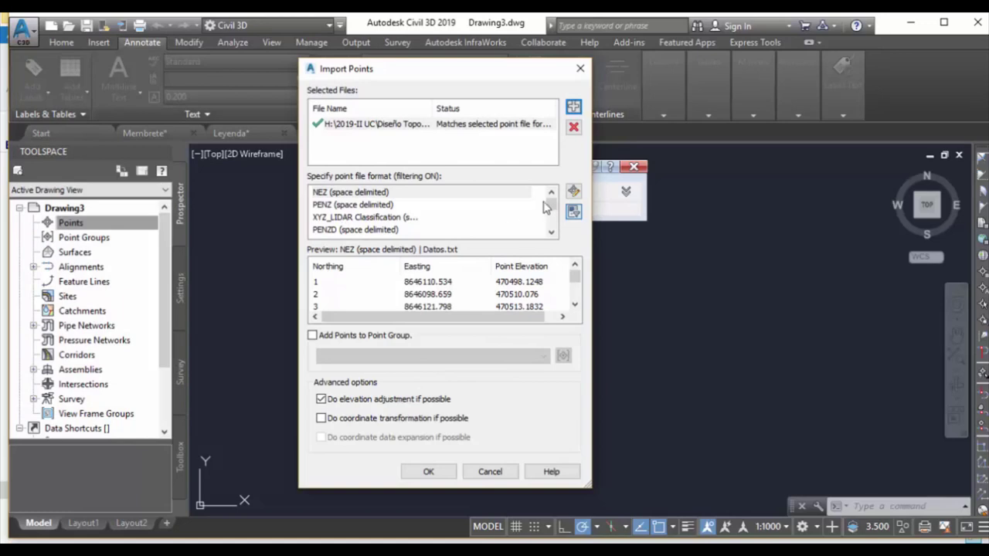
Step: Set the point file format to PNEZD (space delimited), check the preview columns, and import the points
scroll(349, 202, "down", 2)
left_click(352, 205)
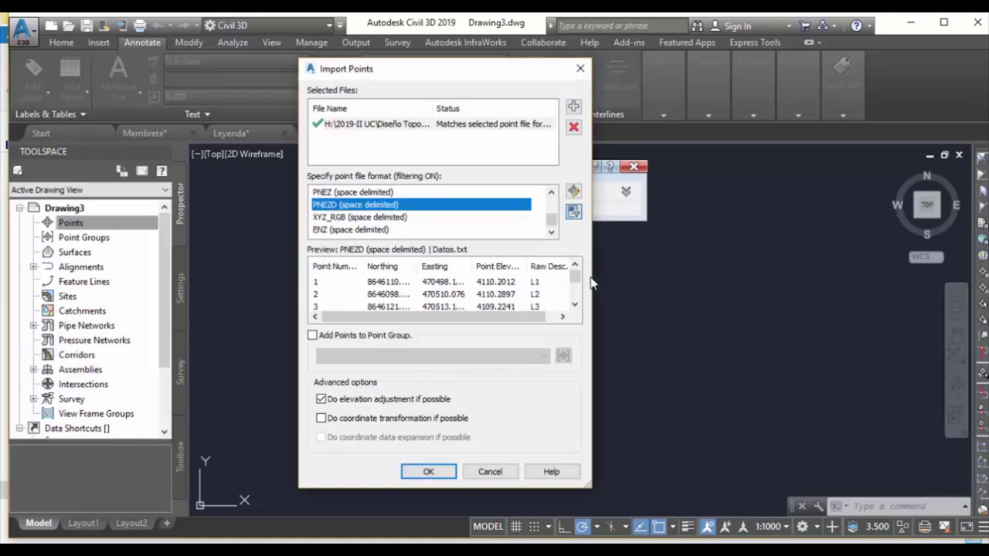
scroll(438, 303, "down", 6)
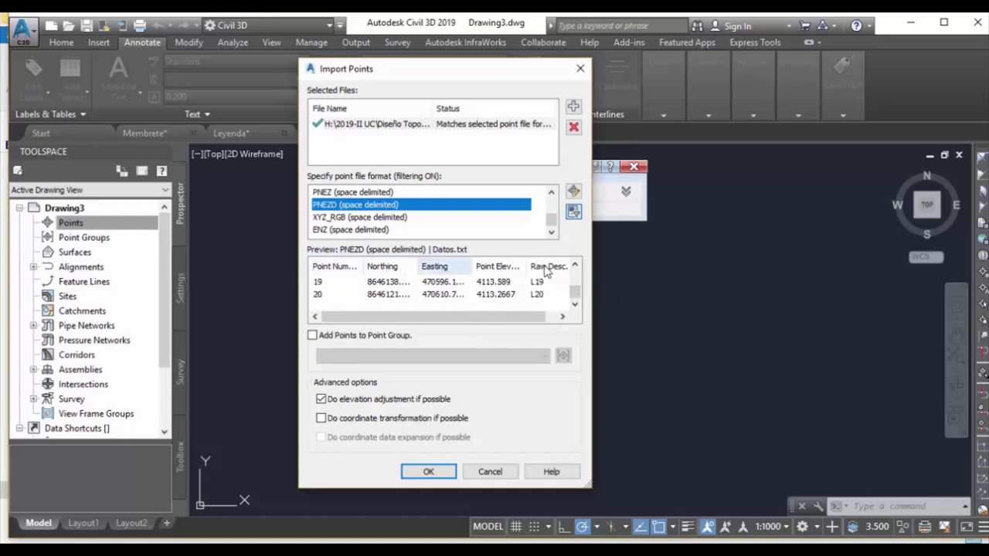
left_click(427, 468)
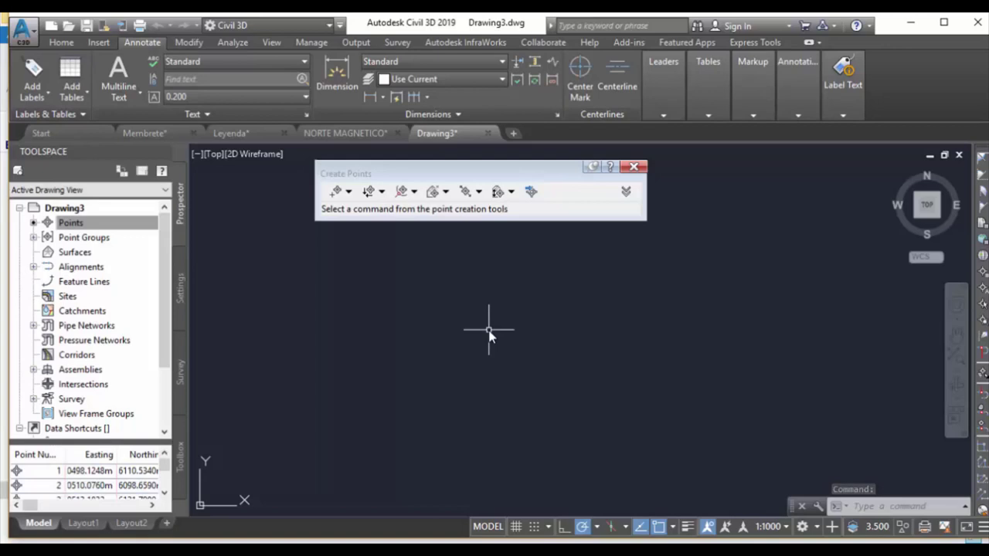
Step: Zoom to the drawing extents to show the imported points, and close the Create Points toolbar
type("z")
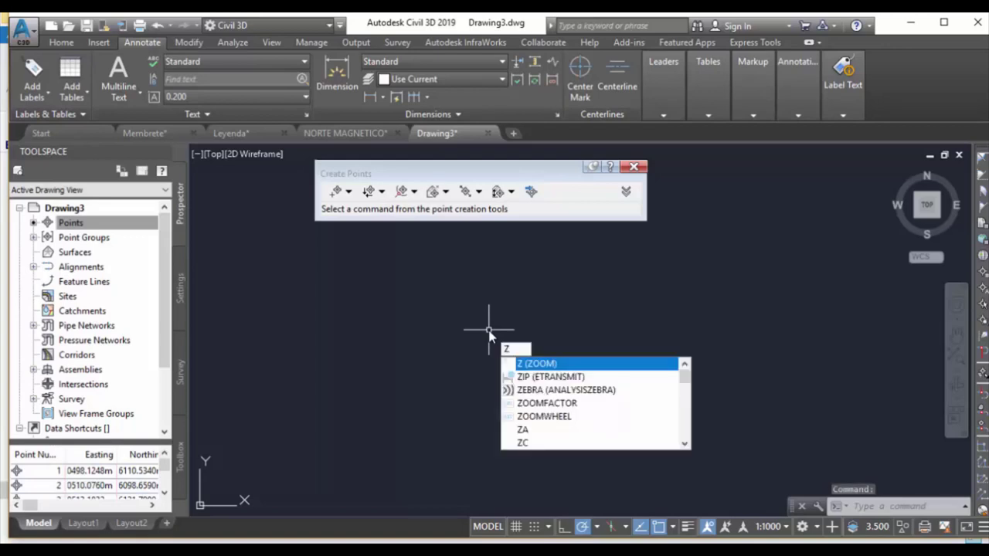
key("Return")
type("e")
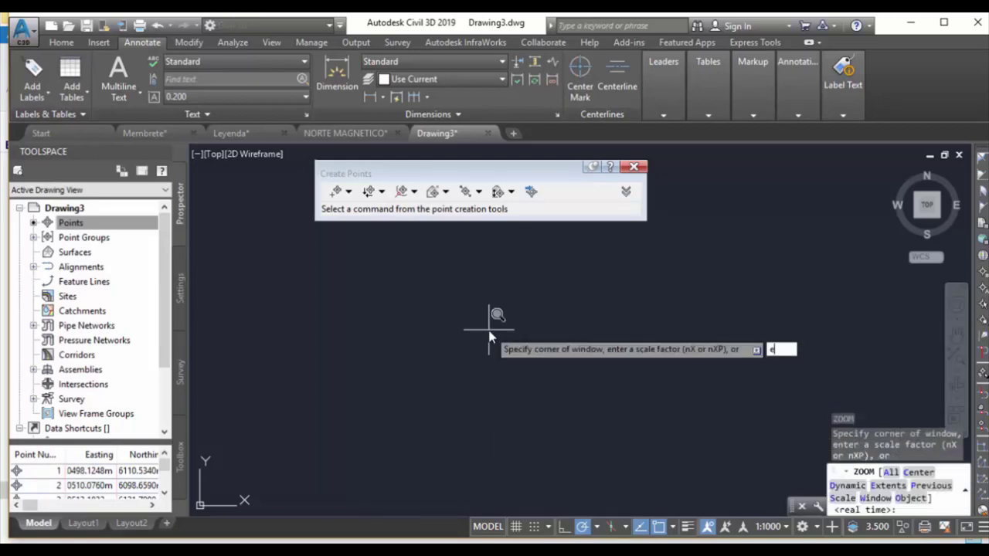
key("Return")
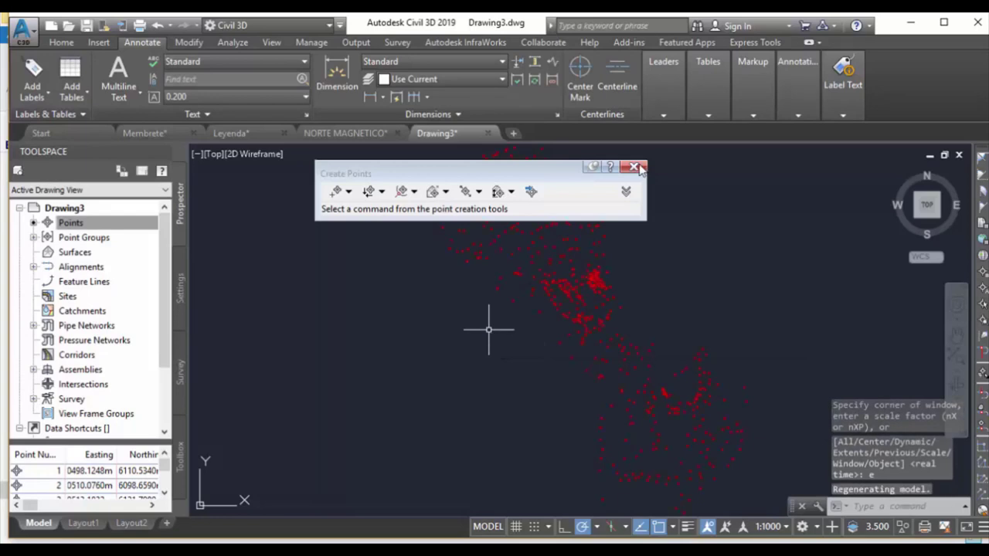
left_click(633, 167)
scroll(585, 254, "down", 3)
scroll(593, 250, "up", 3)
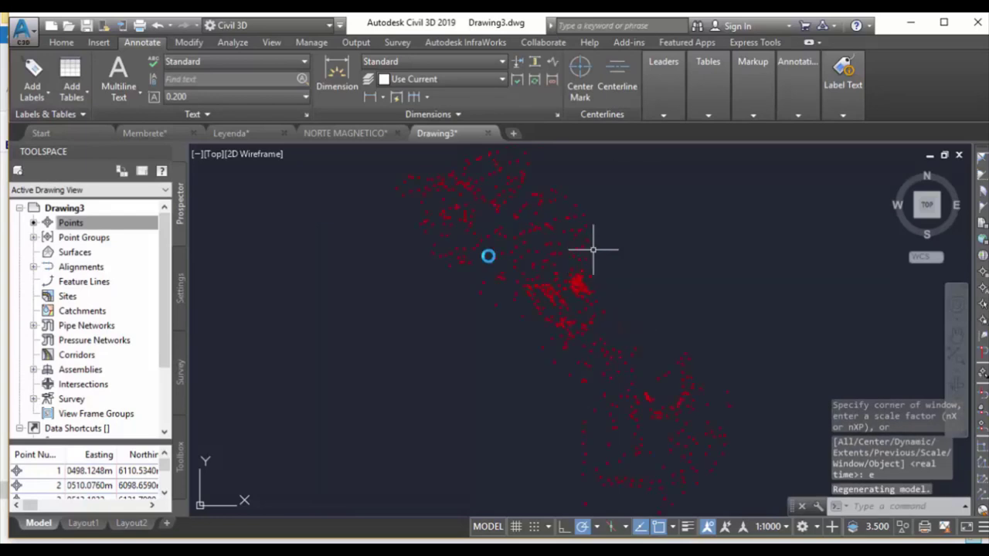
scroll(441, 294, "up", 3)
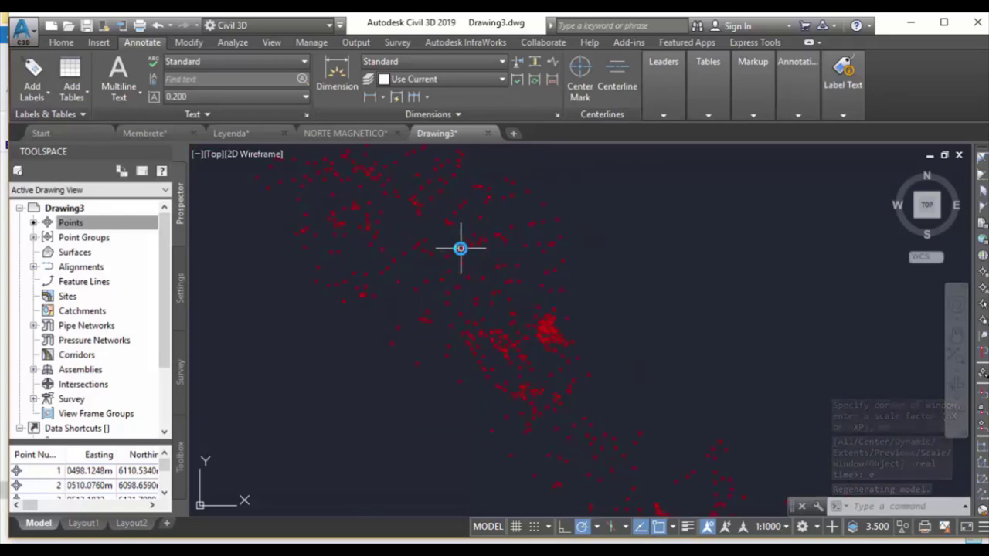
middle_click_drag(455, 263, 479, 280)
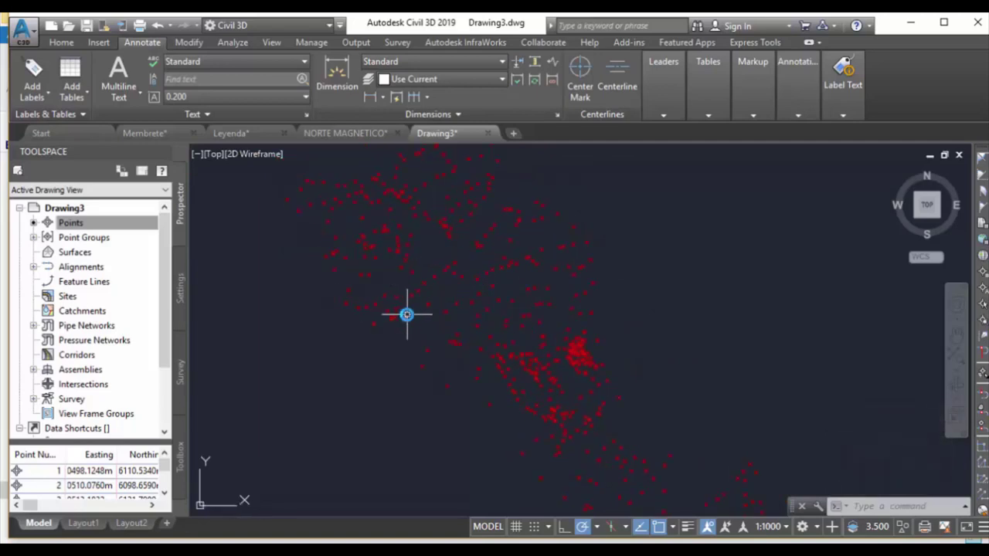
Step: Create a new point group in the drawing and name it Grupo Puntos
left_click(33, 238)
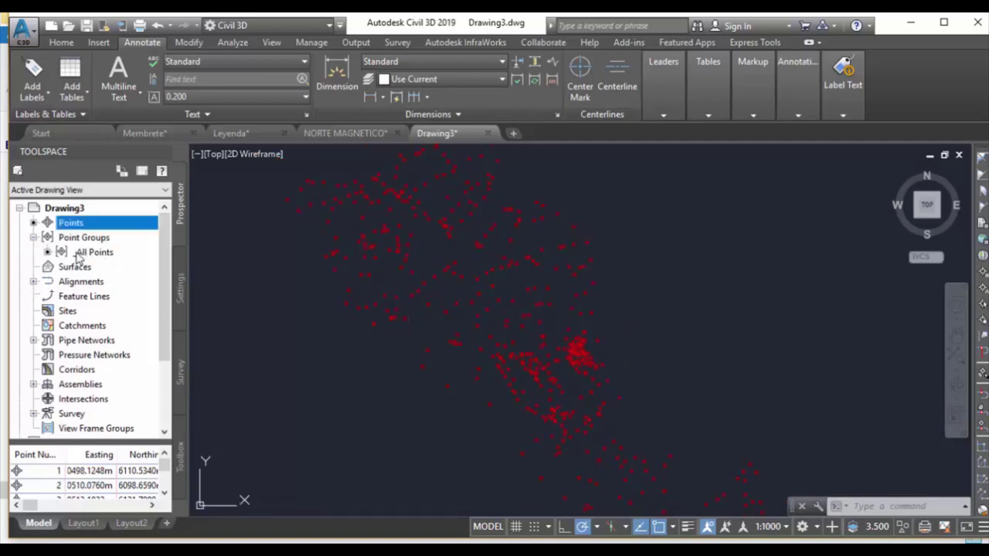
left_click(89, 239)
right_click(92, 242)
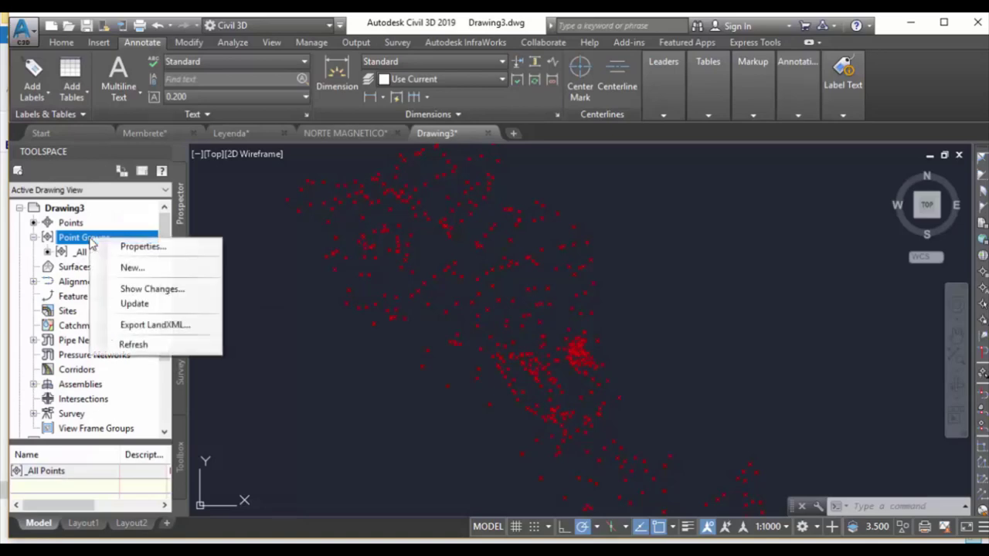
left_click(132, 268)
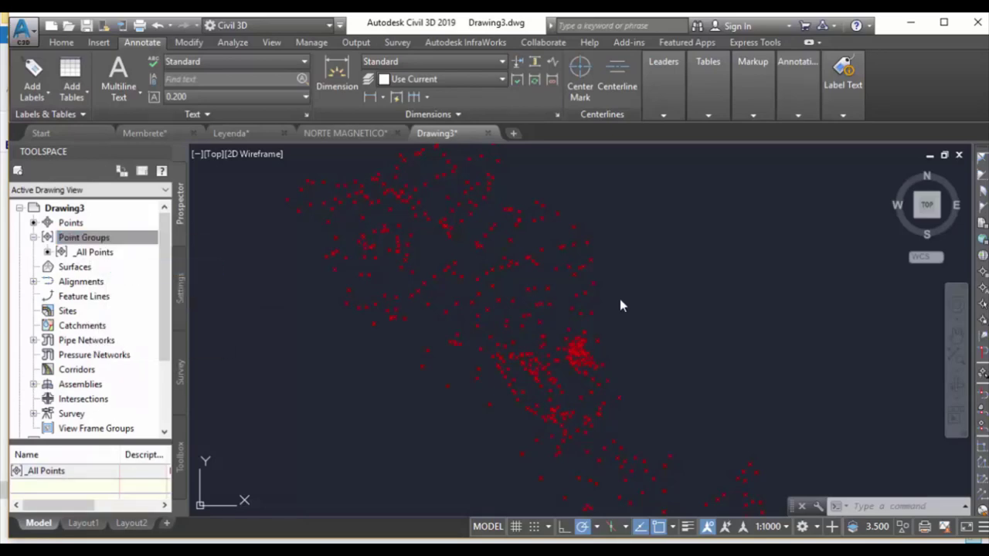
key("ctrl+a")
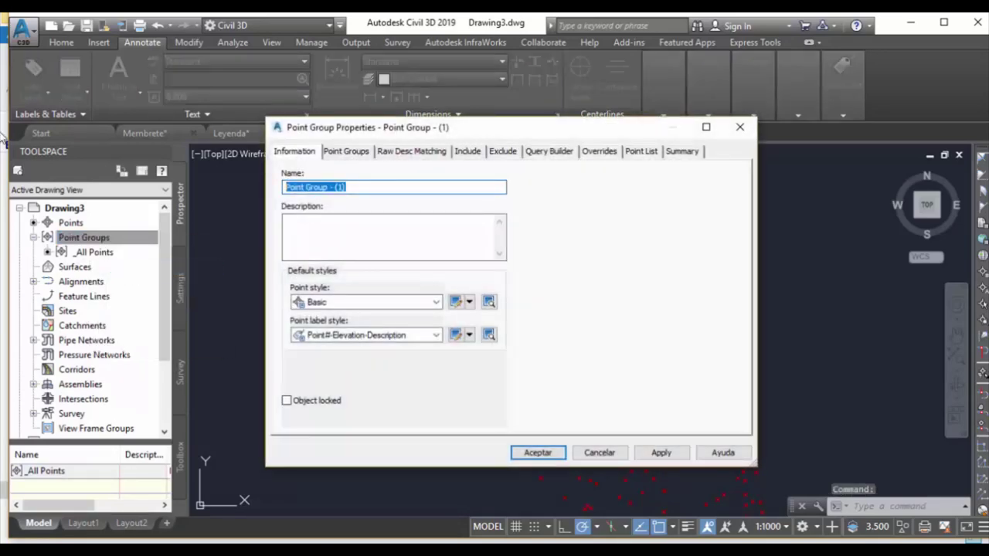
type("Grupo")
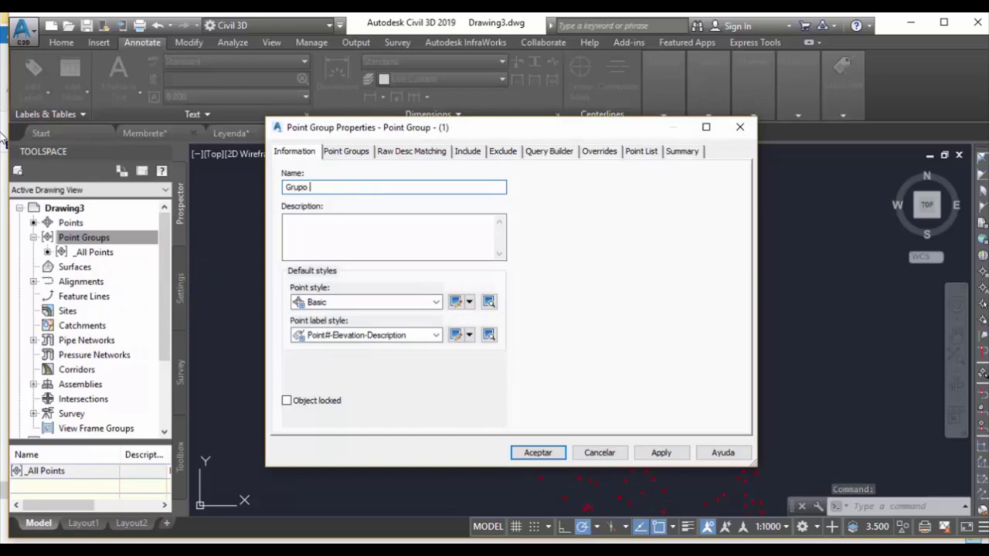
type(" Po")
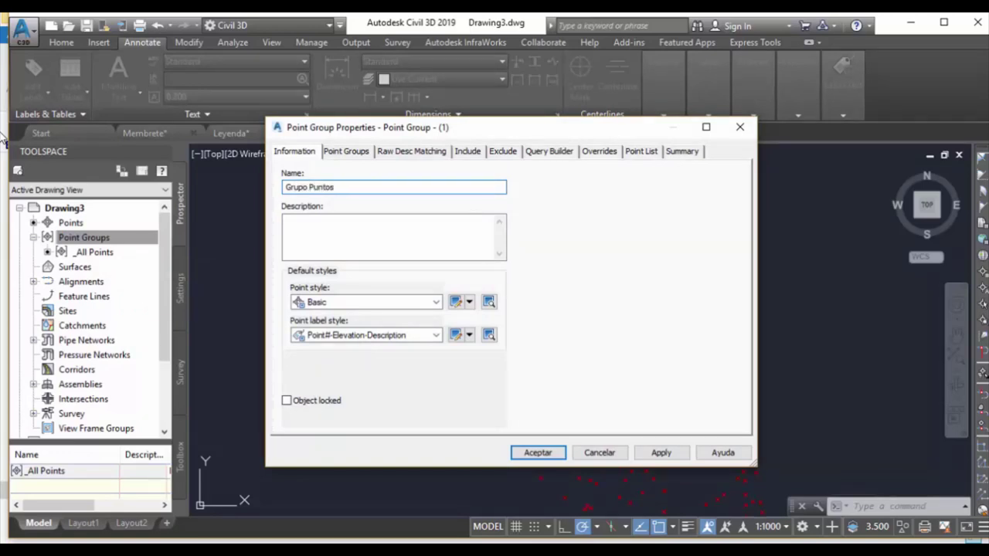
type("ntos")
Step: Preview the Basic point style, and set the group's default point style to Benchmark
left_click(487, 302)
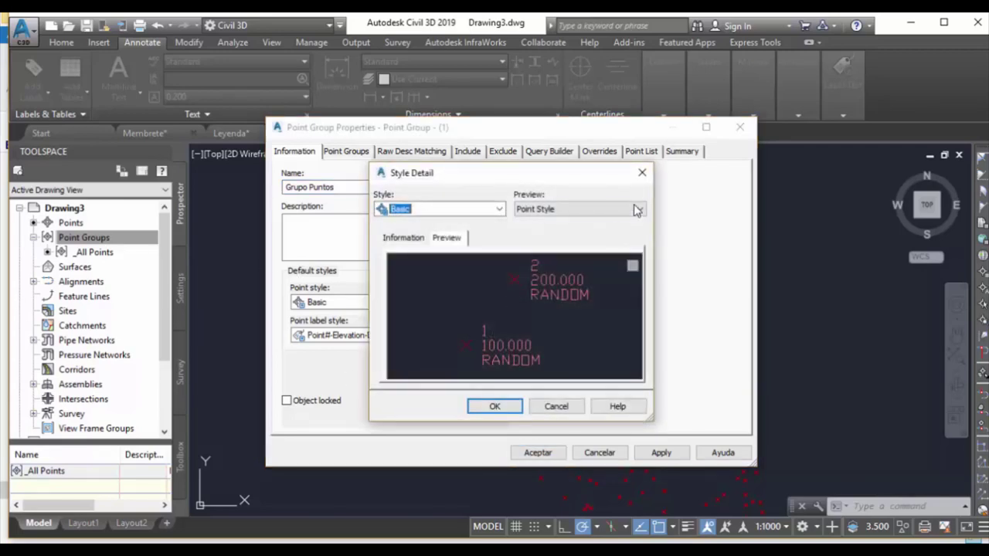
left_click(641, 172)
left_click(466, 302)
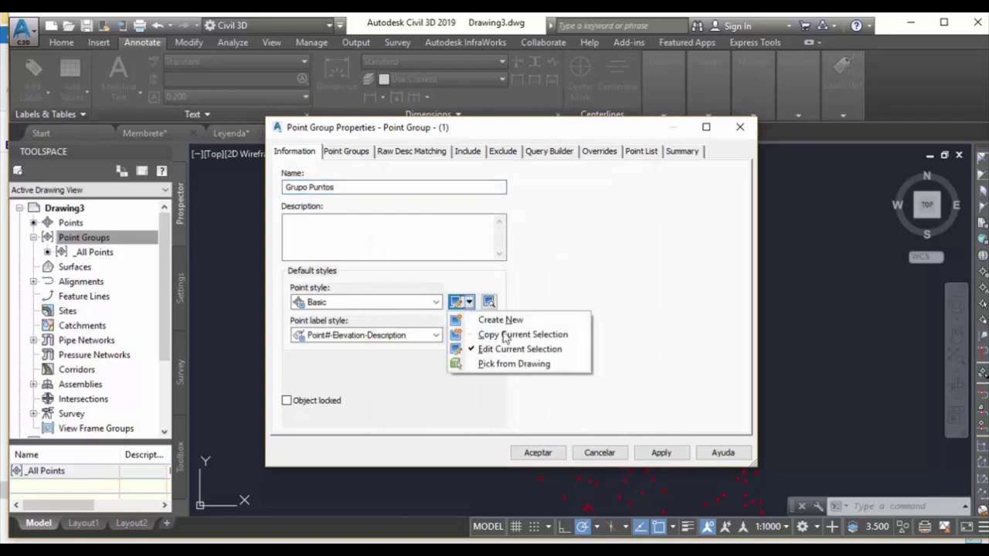
left_click(436, 302)
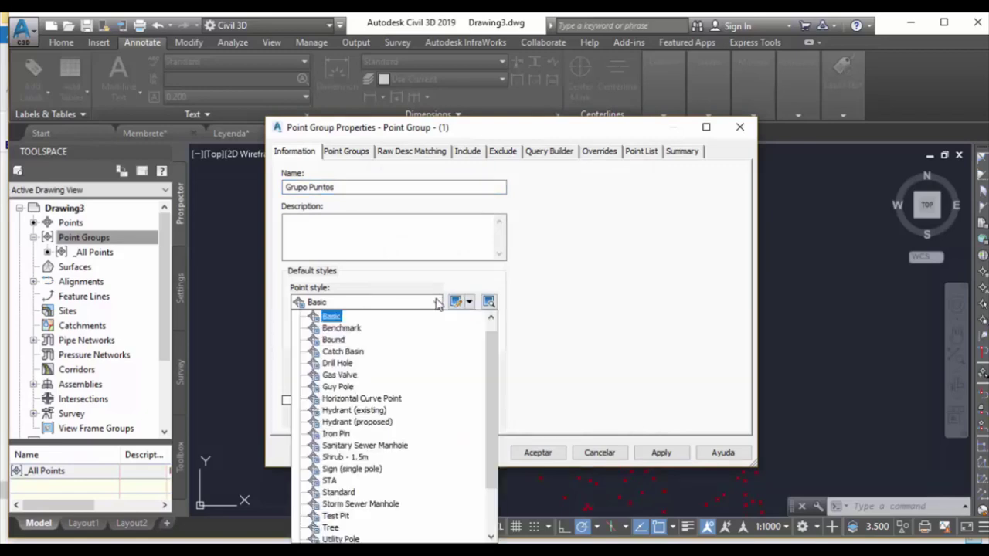
left_click(352, 329)
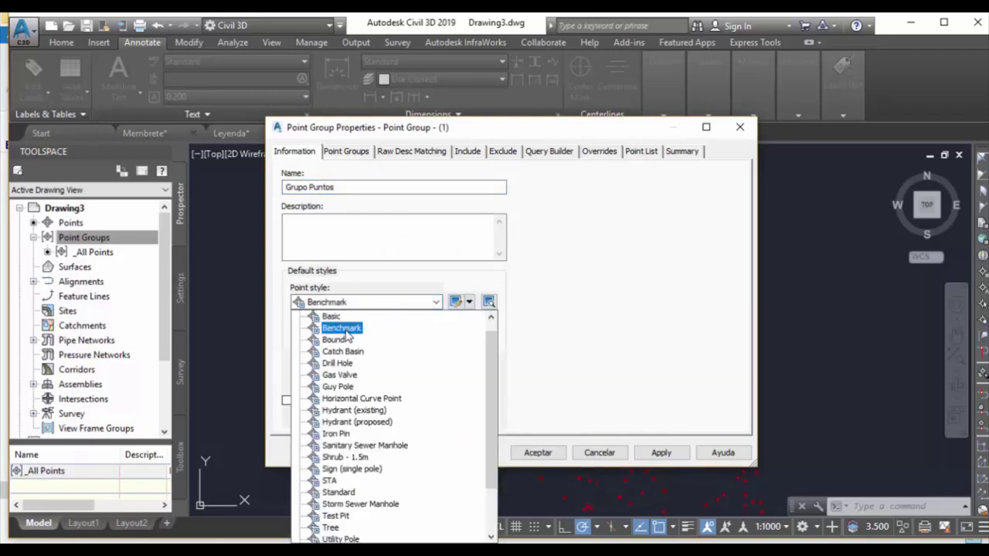
Step: Edit the Benchmark point style to set its marker size to 1 mm, check its display settings, and accept the style
left_click(469, 302)
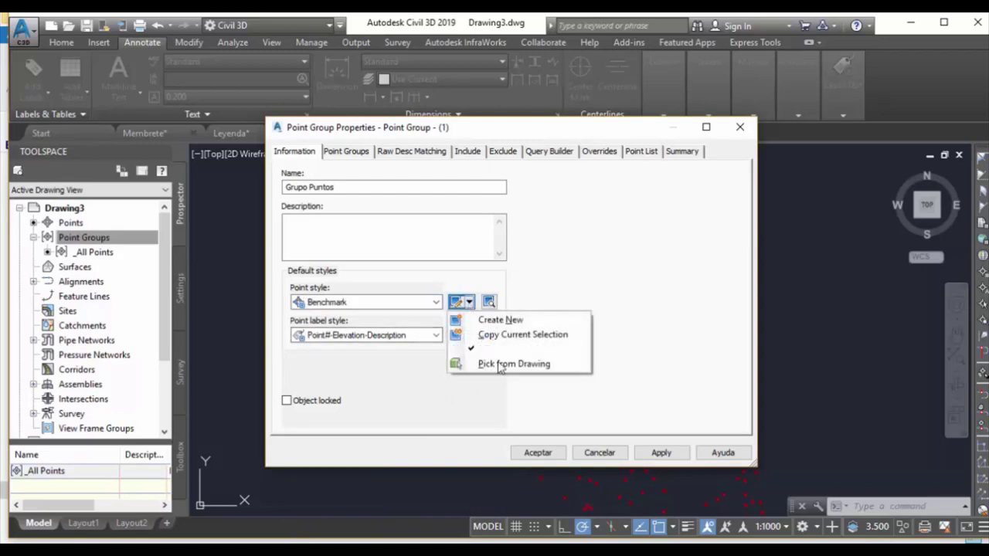
left_click(499, 348)
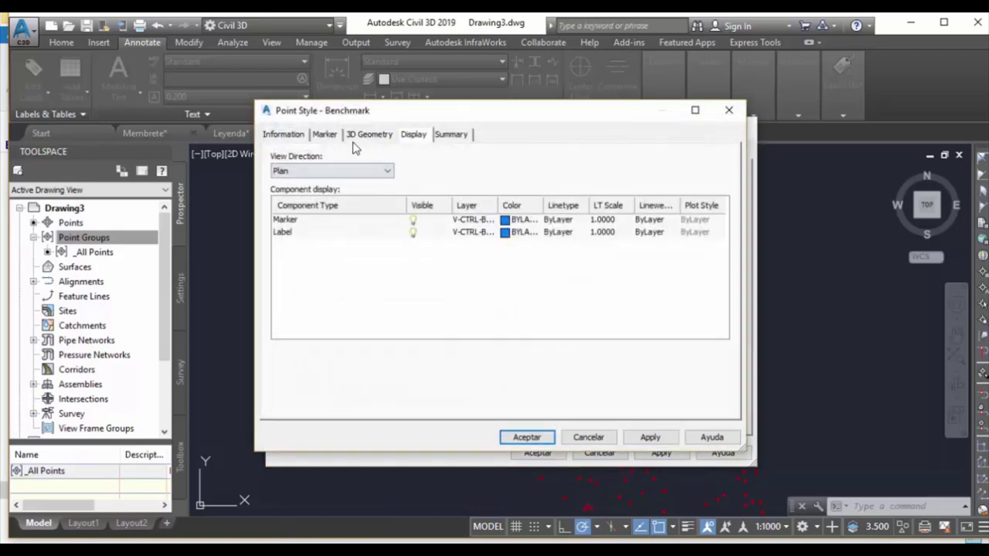
left_click(324, 135)
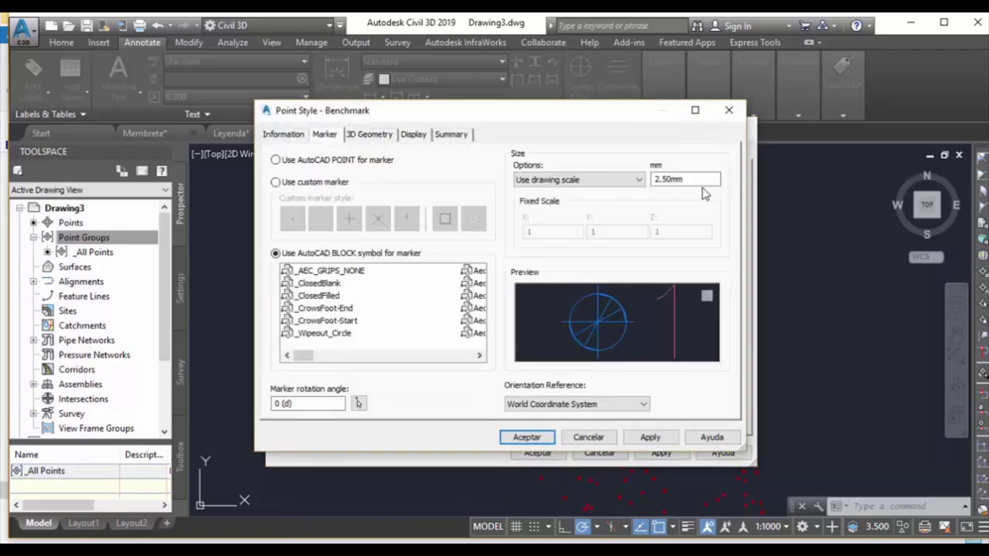
key("Tab")
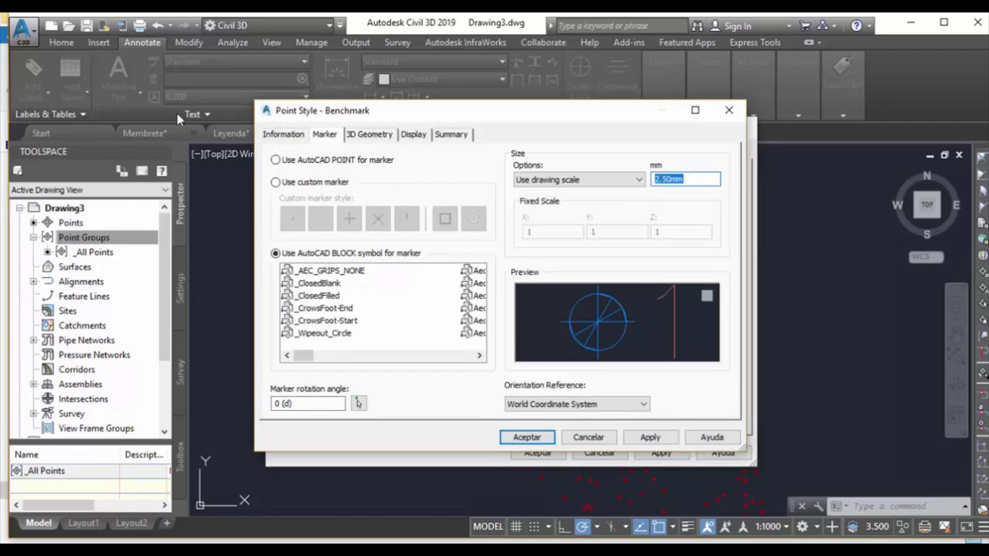
type("1")
left_click(412, 135)
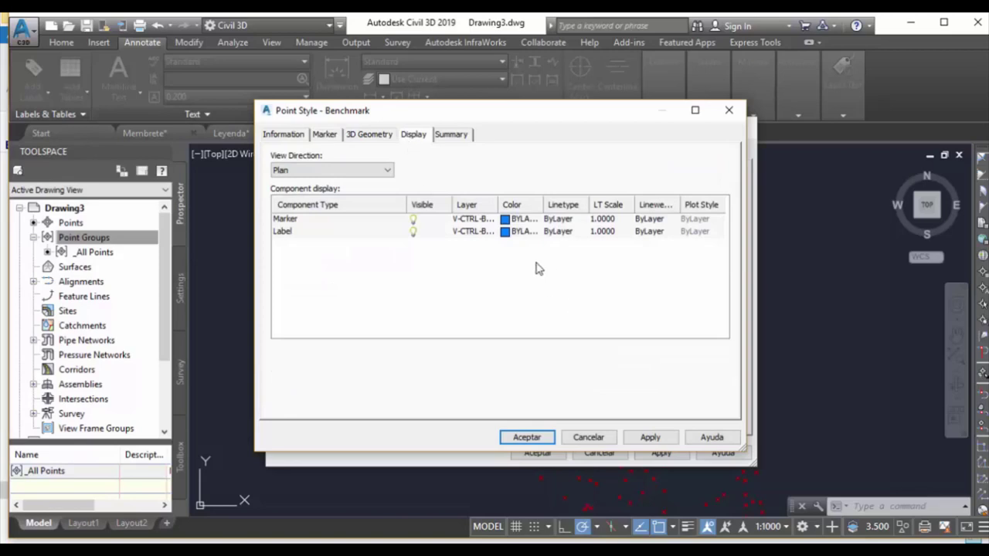
left_click(324, 137)
left_click(299, 135)
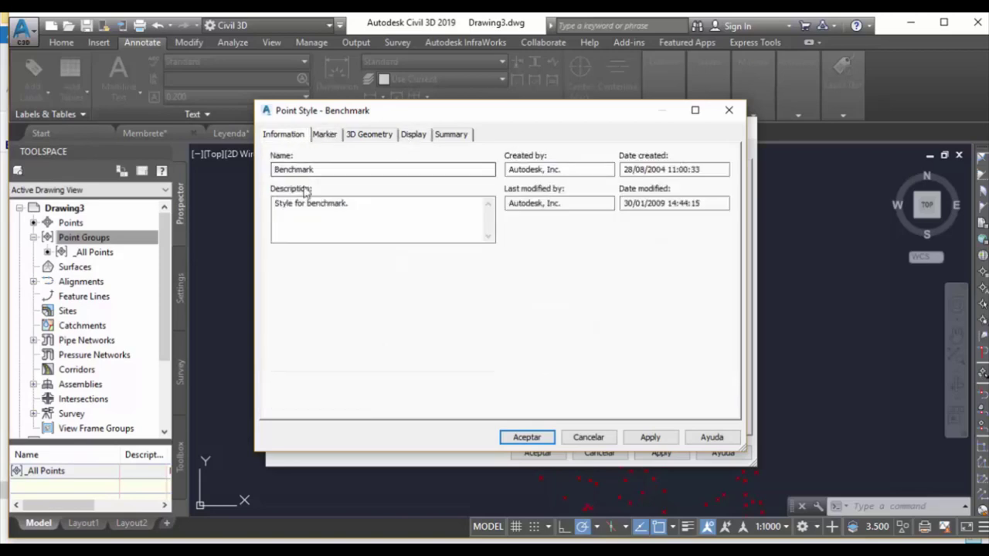
left_click(528, 437)
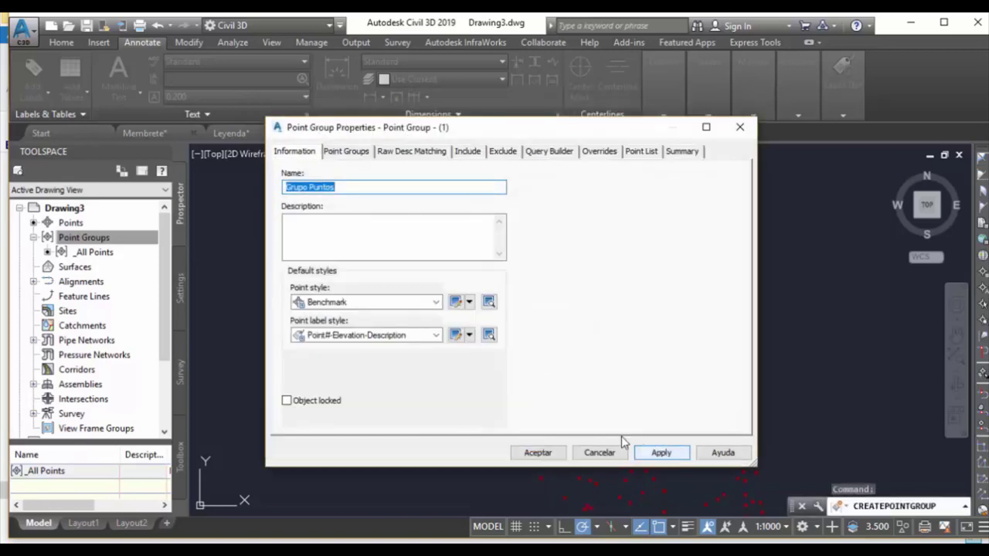
Step: Set the group's point label style to Description Only and change that style's text height to 1 mm
left_click(436, 335)
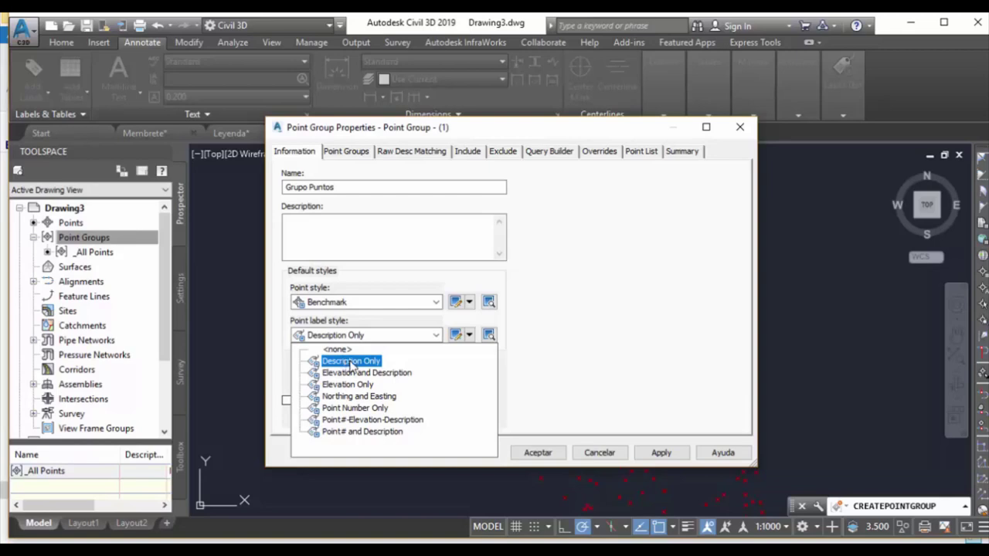
left_click(366, 361)
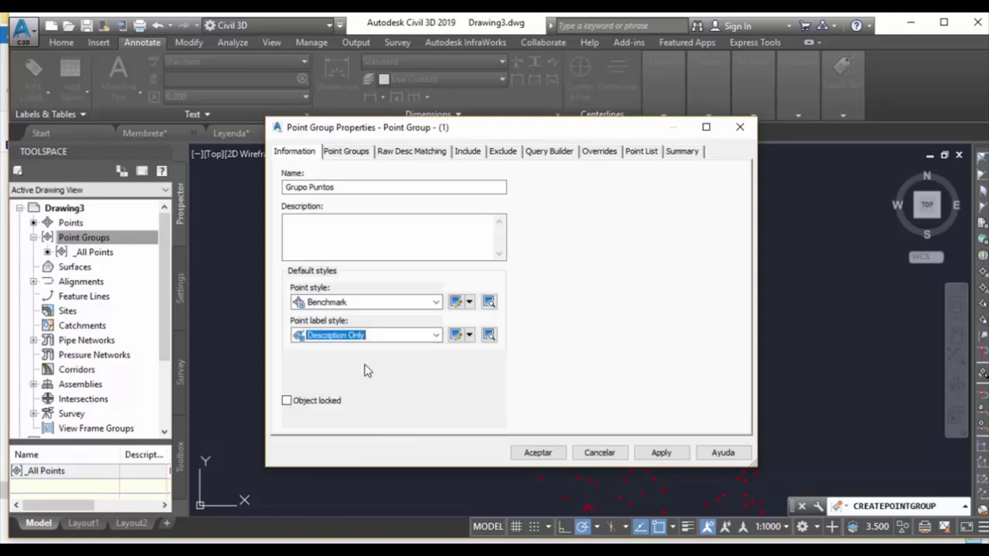
left_click(469, 334)
left_click(498, 397)
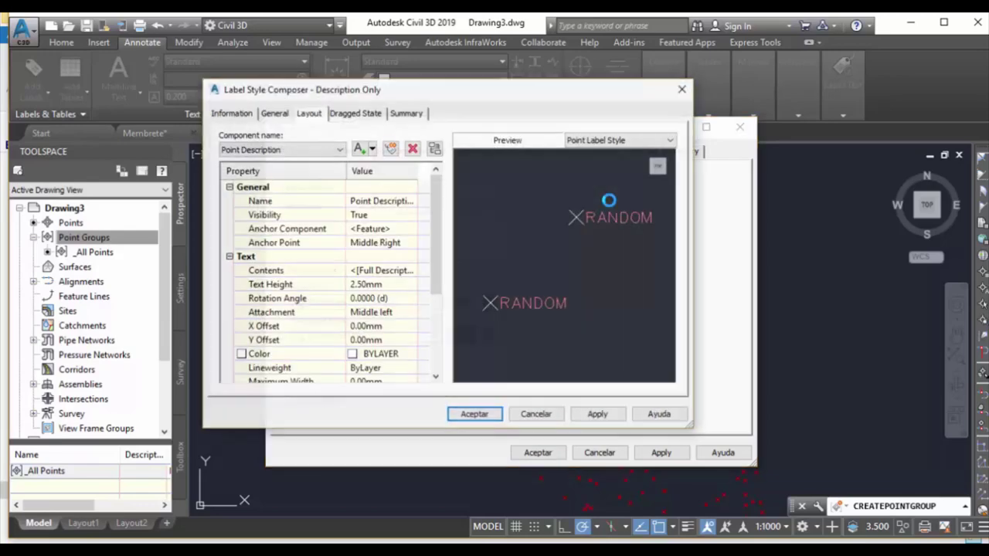
left_click(382, 285)
type("1")
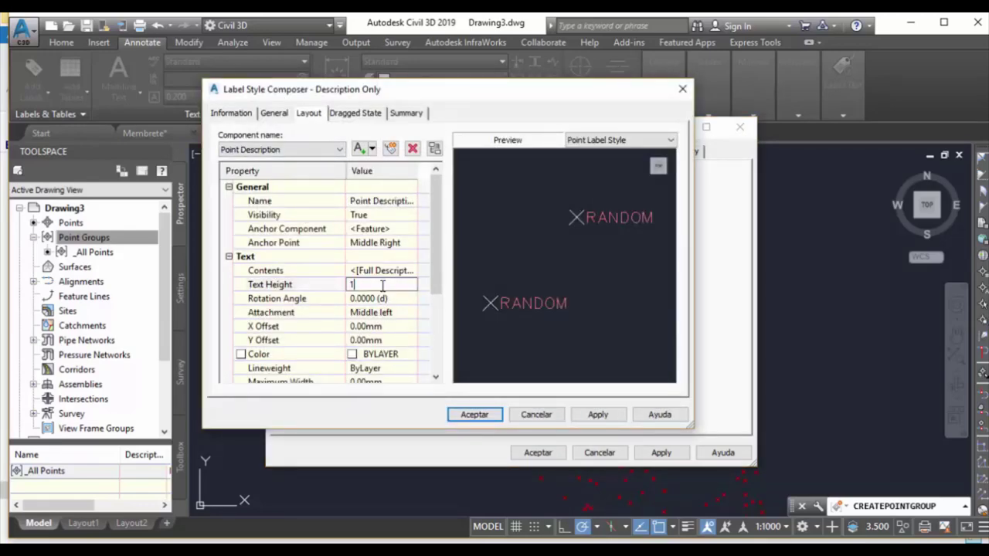
left_click(390, 330)
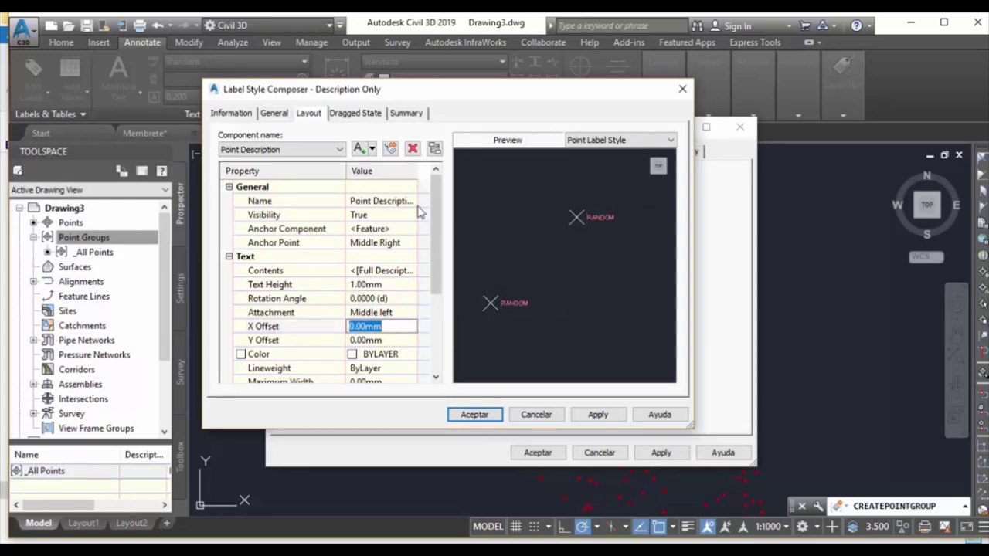
left_click(597, 414)
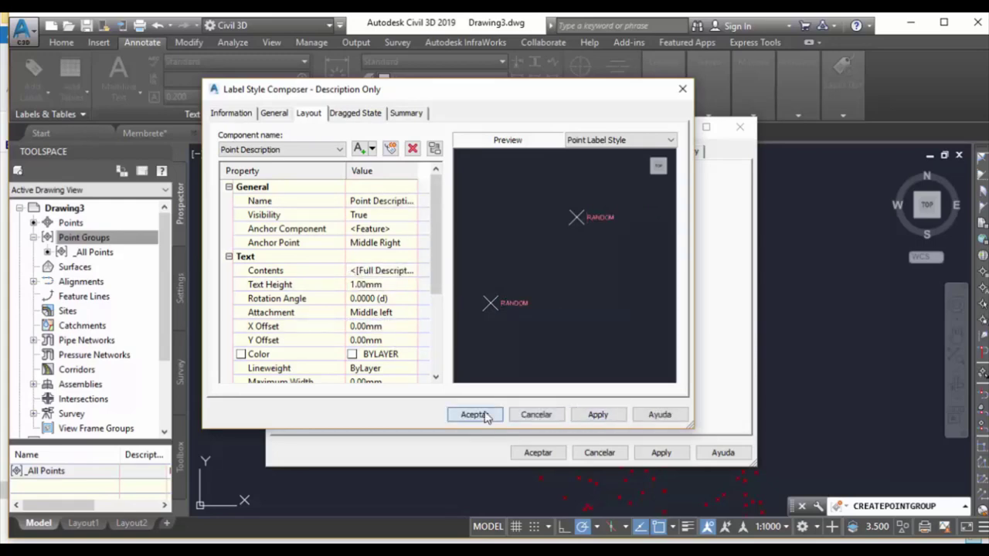
left_click(485, 417)
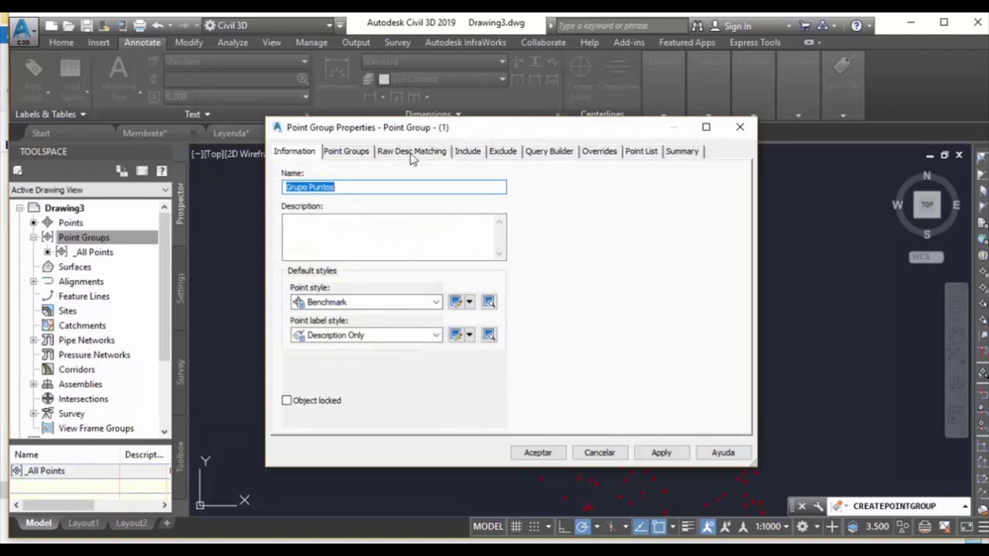
Step: Enable the point group's inclusion filter for points with matching numbers
left_click(640, 153)
left_click(506, 152)
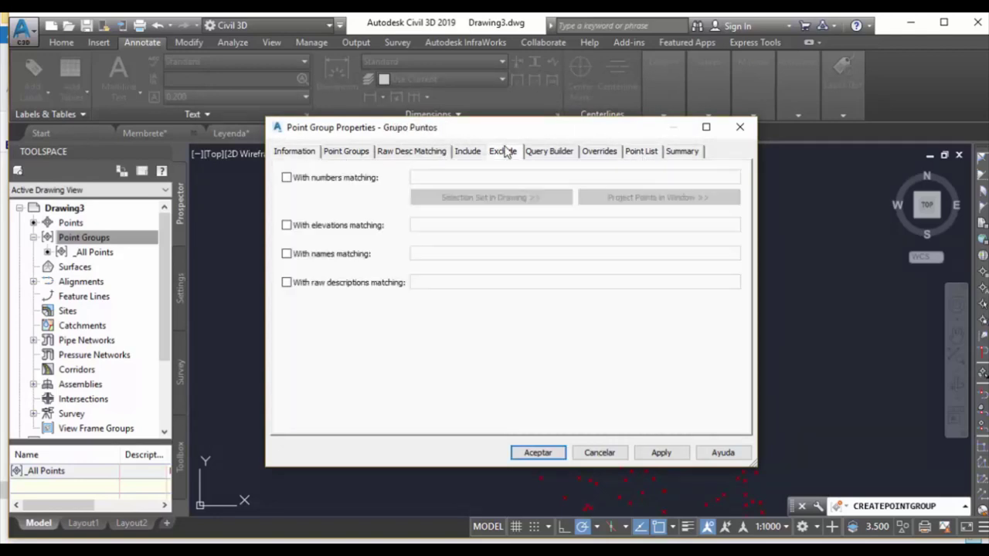
left_click(467, 152)
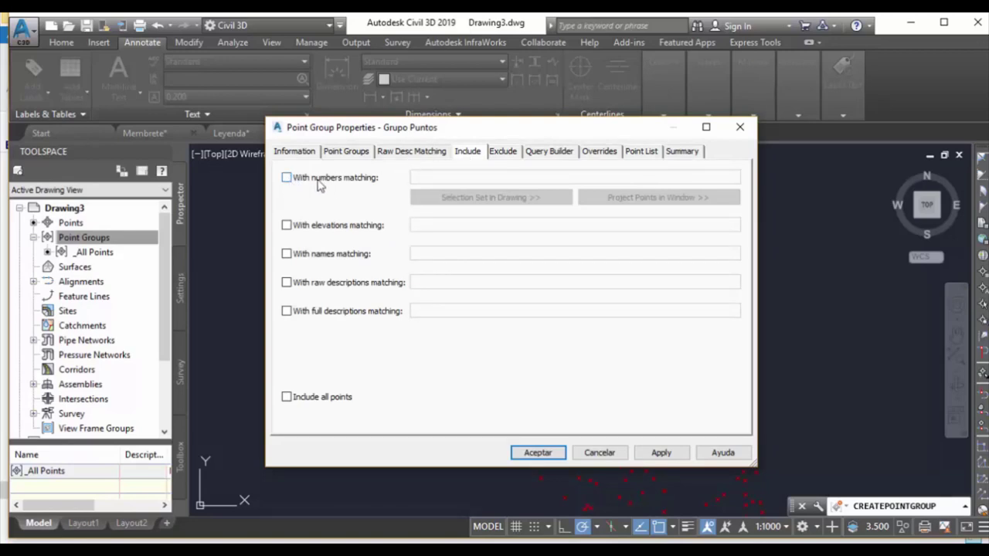
left_click(287, 178)
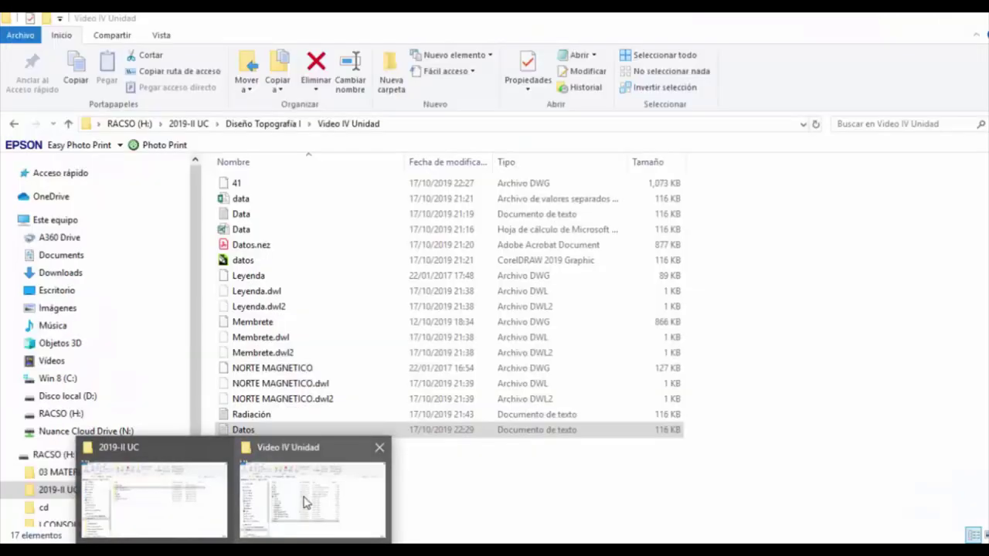
Step: Open the Datos text file in the Video IV Unidad folder and check the last point number before the EST stations
left_click(304, 503)
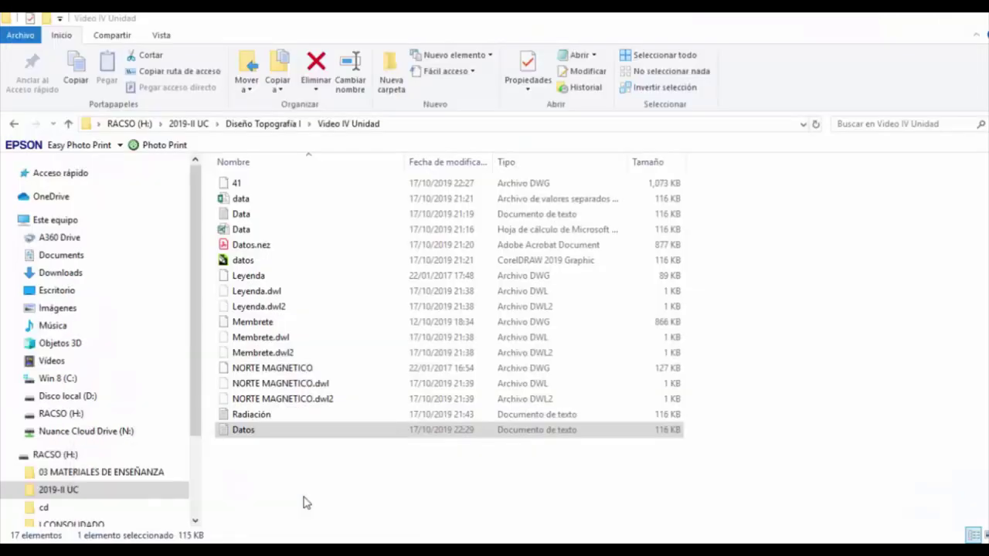
double_click(246, 432)
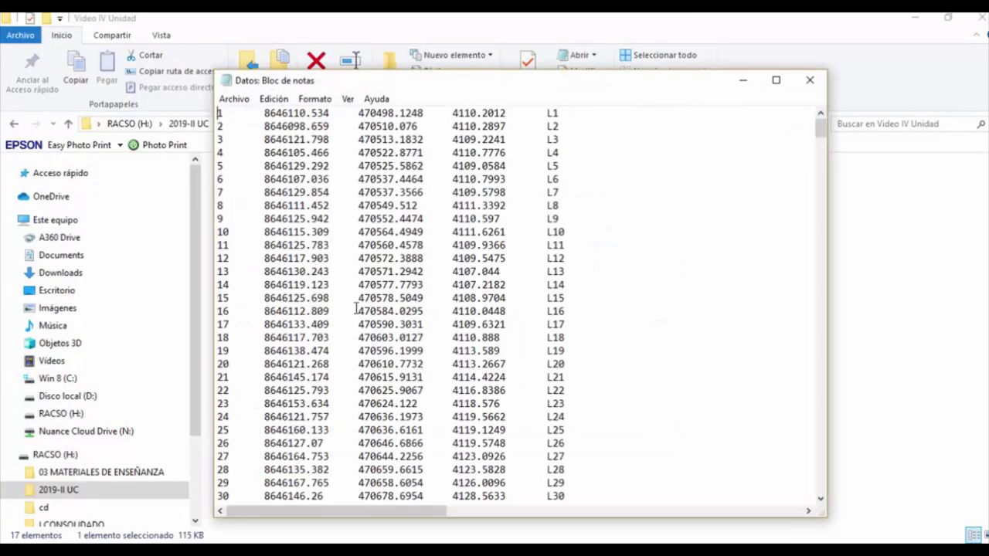
left_click_drag(823, 122, 744, 507)
left_click_drag(244, 430, 159, 428)
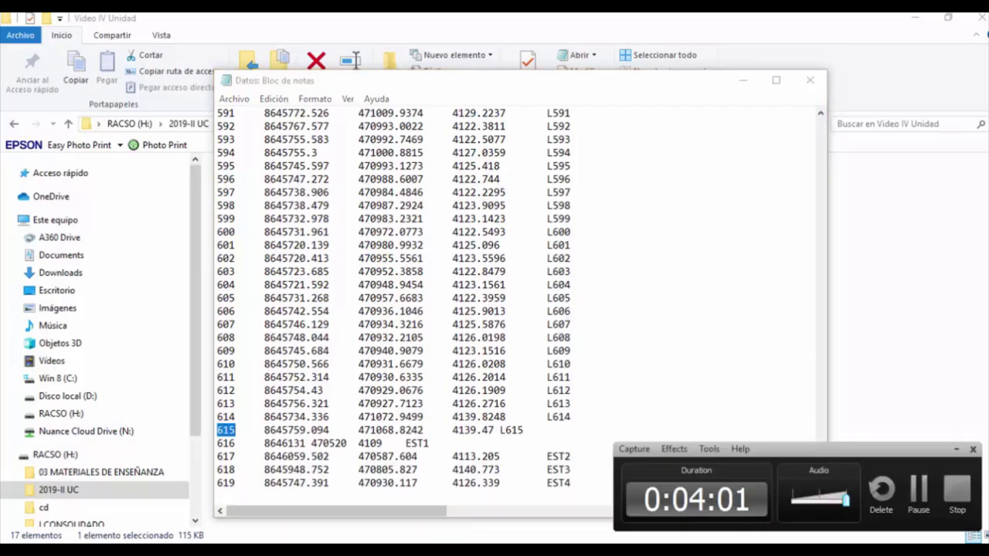
mouse_move(249, 524)
Step: Switch back to Civil 3D and set the point group's matching numbers to 1-615
left_click(512, 465)
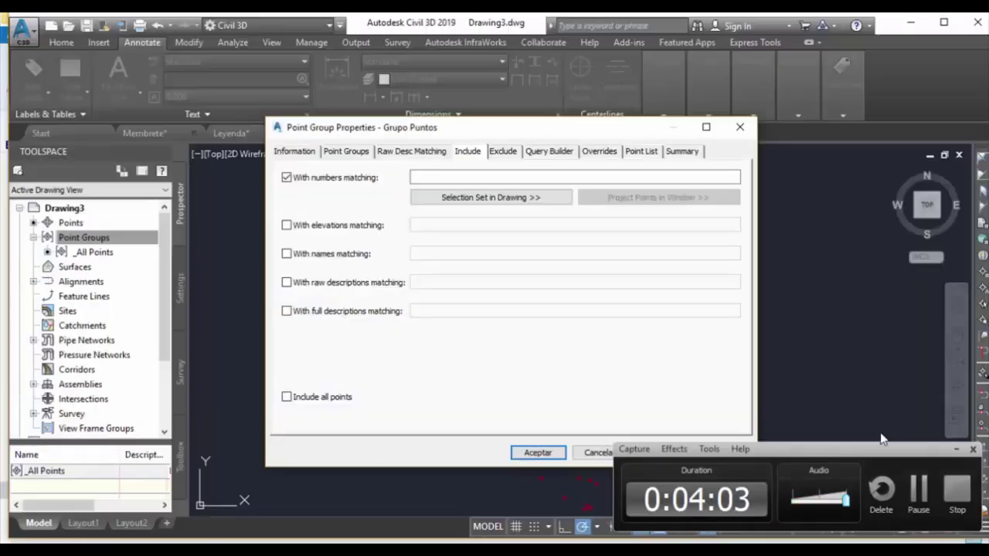
left_click(958, 450)
left_click(438, 176)
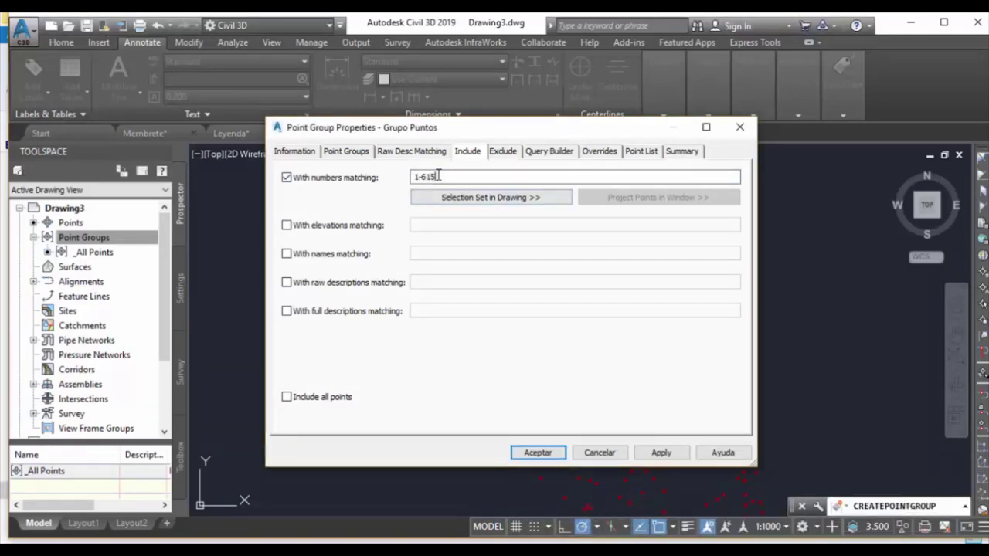
Step: Review the group's point list through to its end, then apply and accept the Grupo Puntos properties
left_click(638, 151)
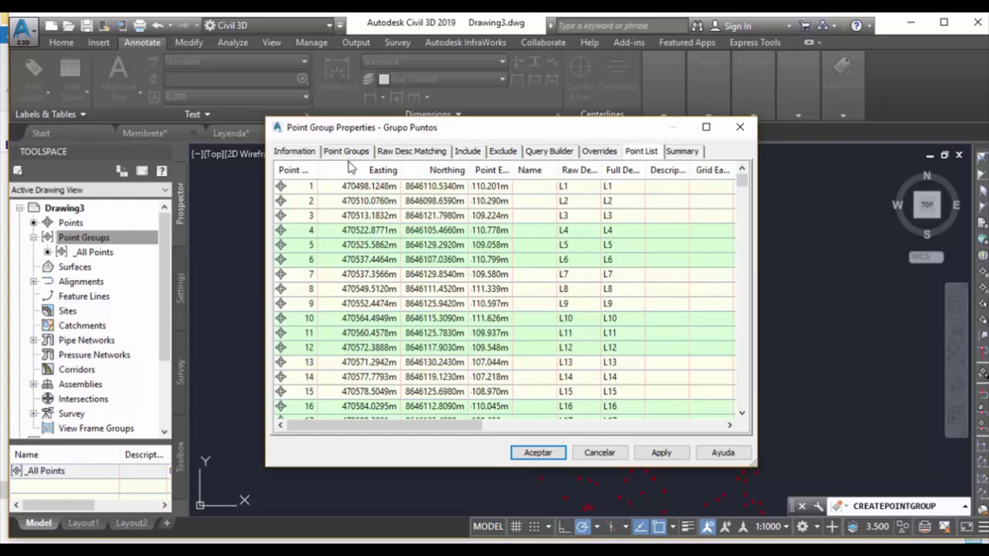
left_click_drag(741, 182, 734, 402)
left_click(678, 458)
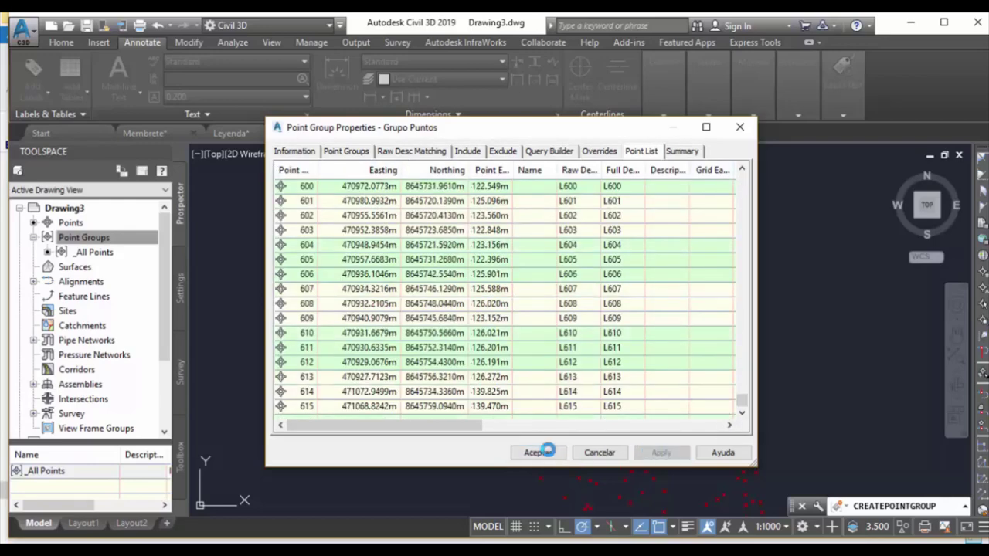
left_click(537, 452)
Step: Examine the point markers and description labels throughout the drawing, including the points still shown as crosses
scroll(425, 315, "up", 5)
scroll(273, 355, "up", 3)
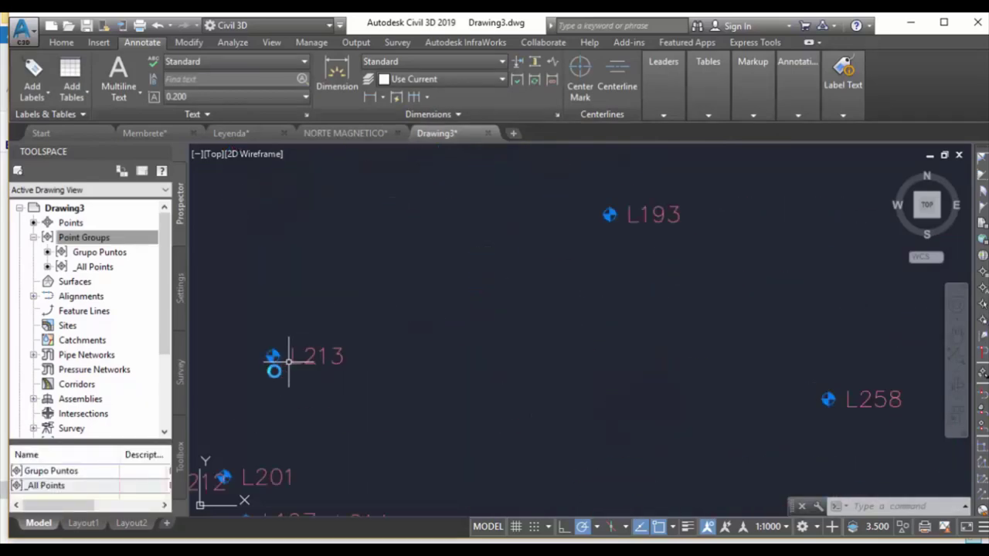
scroll(300, 353, "down", 2)
scroll(300, 353, "down", 3)
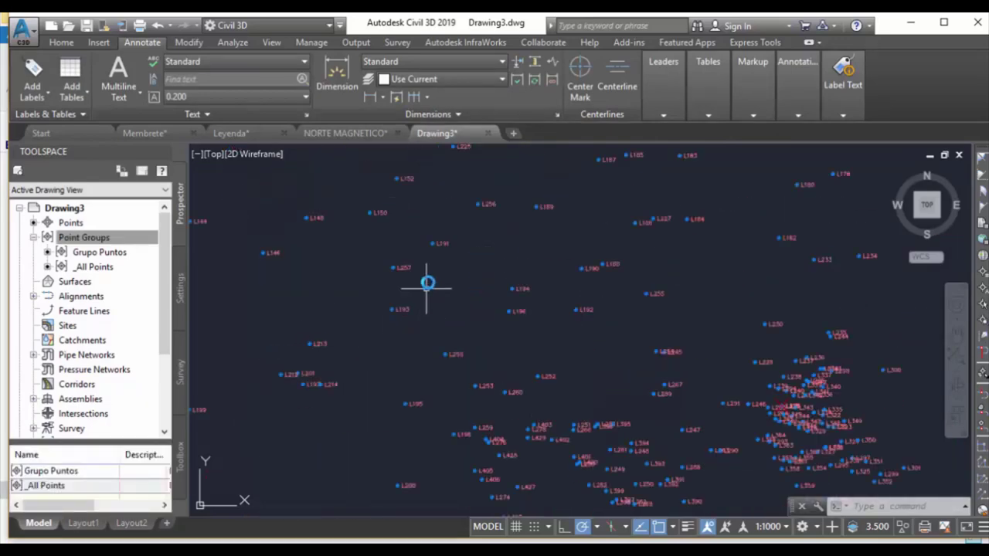
scroll(698, 309, "down", 3)
scroll(730, 235, "up", 1)
middle_click_drag(730, 235, 671, 298)
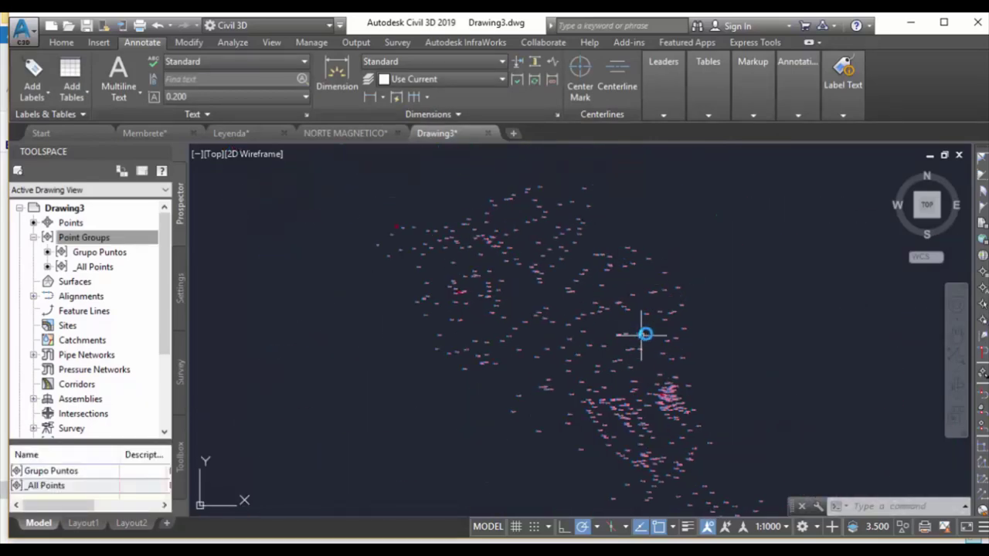
scroll(368, 220, "up", 5)
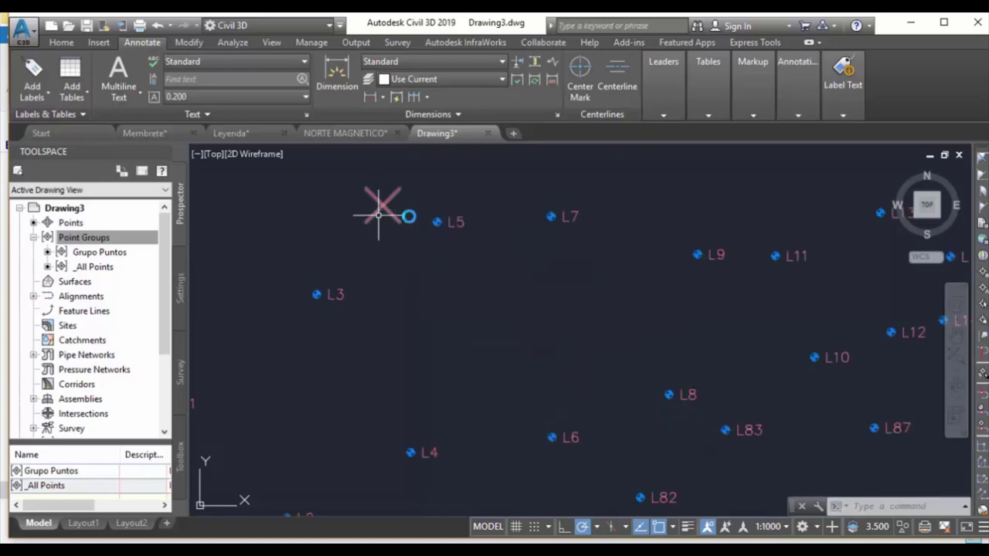
scroll(394, 247, "down", 5)
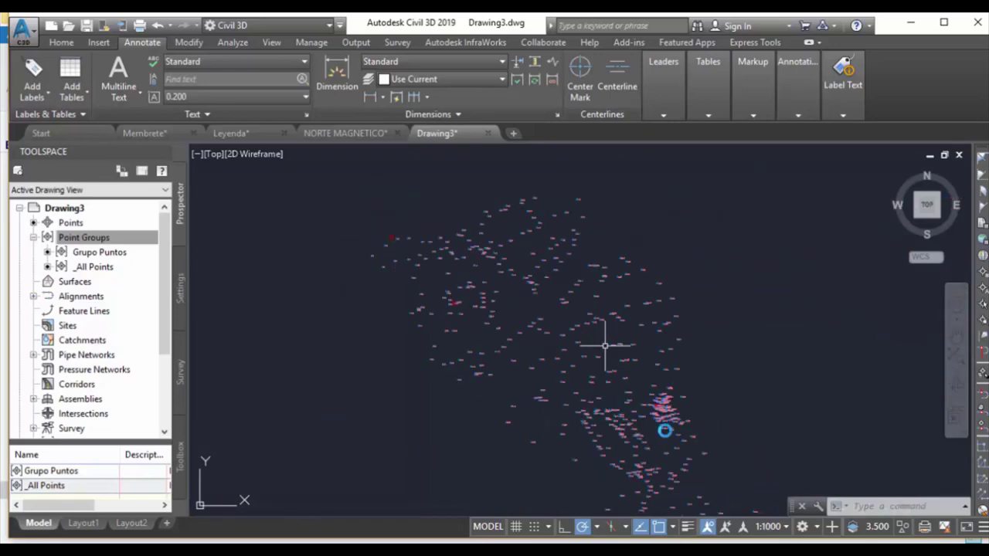
scroll(604, 346, "up", 5)
scroll(595, 317, "down", 7)
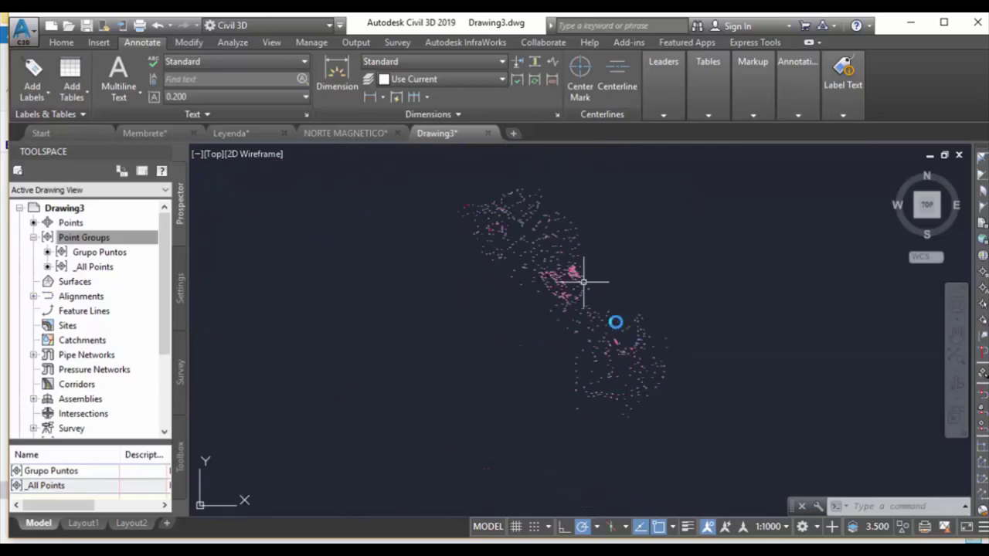
scroll(603, 316, "up", 5)
scroll(560, 345, "down", 6)
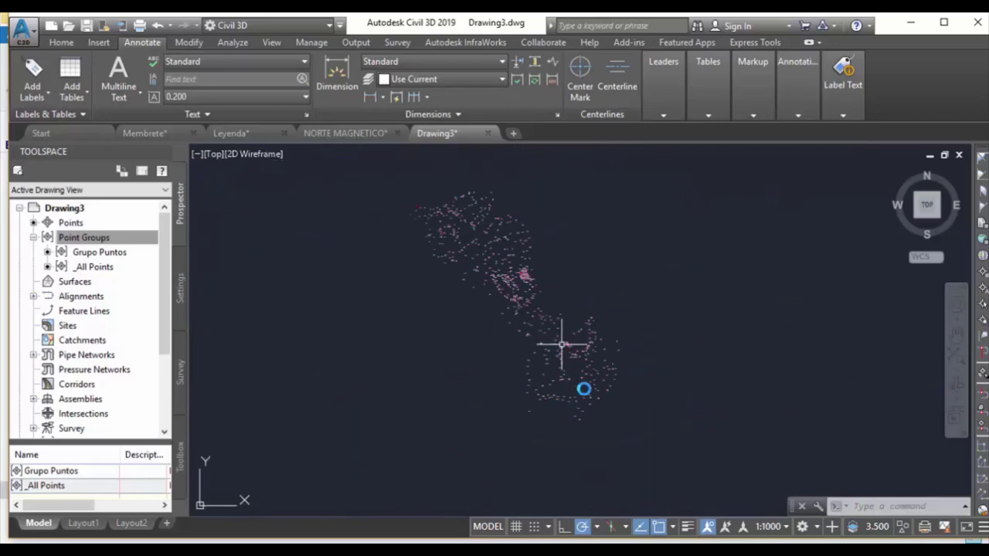
scroll(575, 363, "up", 5)
scroll(565, 359, "down", 6)
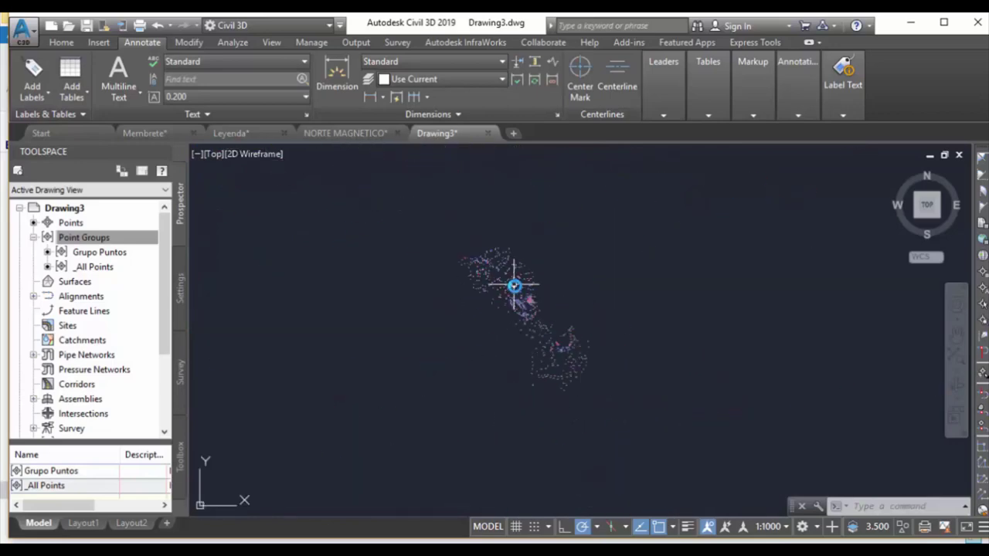
scroll(514, 285, "up", 3)
scroll(559, 351, "up", 2)
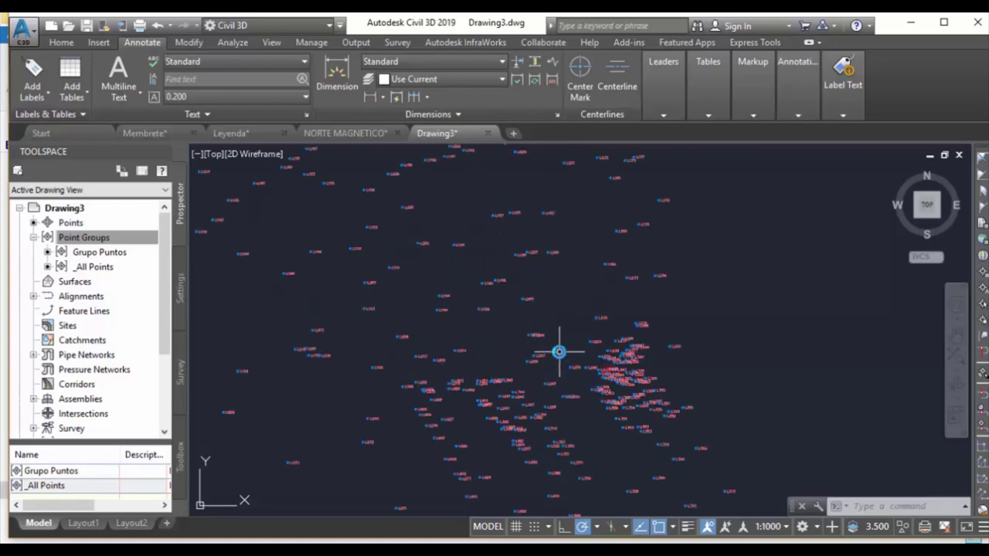
scroll(556, 347, "down", 4)
scroll(518, 300, "up", 1)
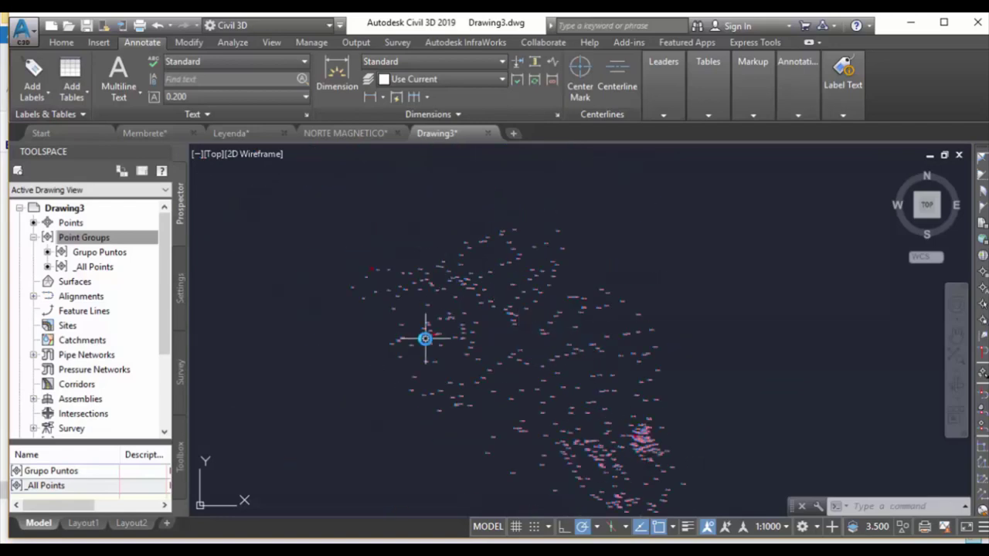
scroll(651, 446, "up", 2)
middle_click_drag(652, 445, 585, 332)
scroll(655, 448, "up", 2)
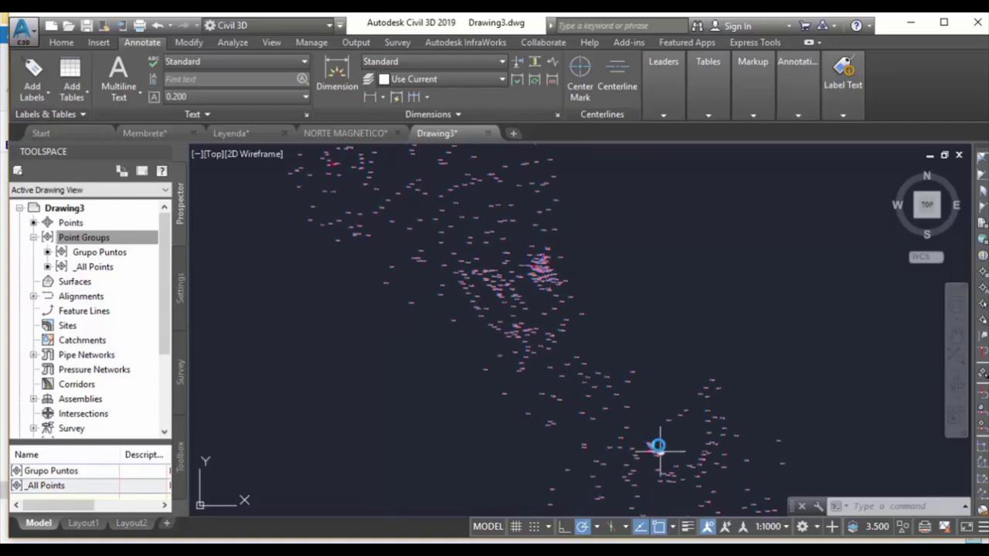
Step: Create a second point group named Grupo Estaciones
right_click(99, 255)
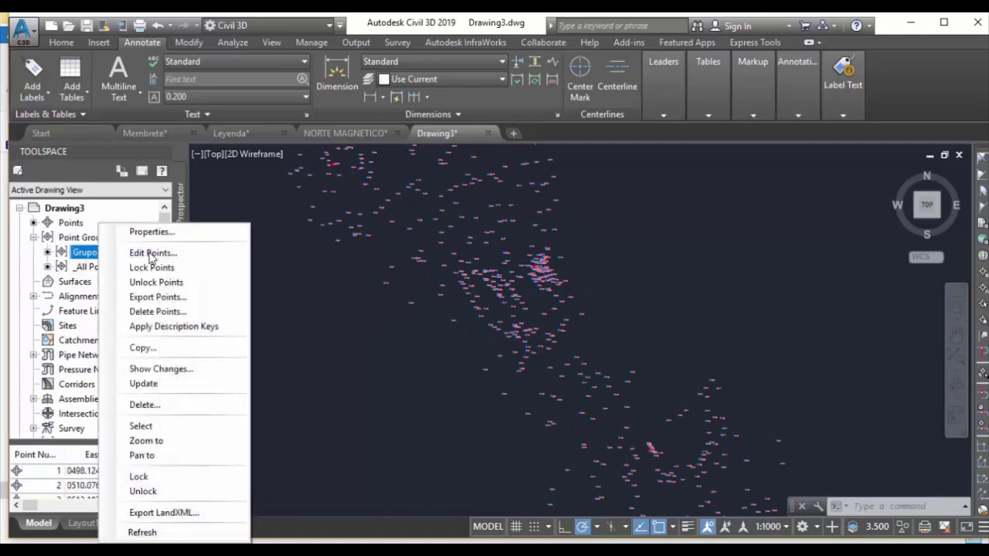
right_click(91, 238)
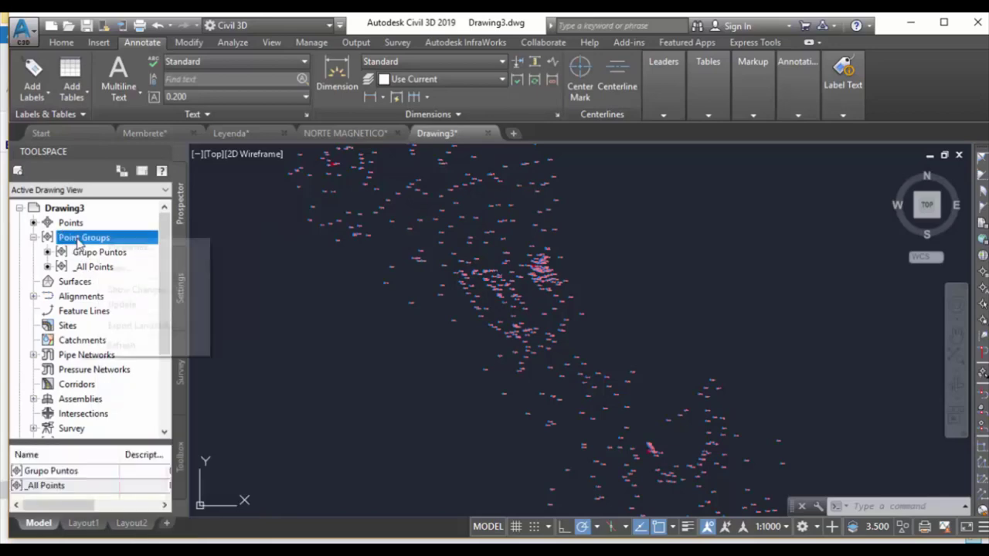
key("Return")
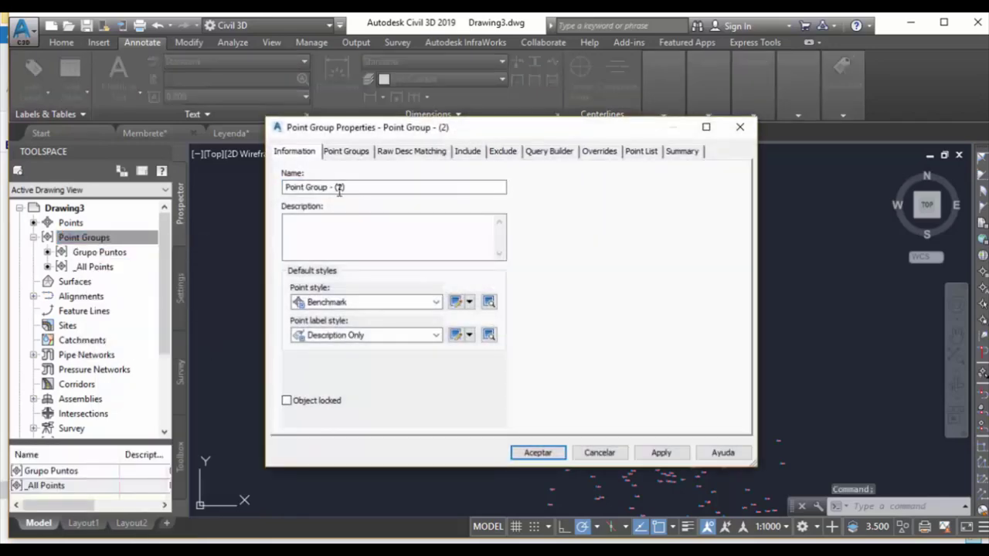
type("Gr")
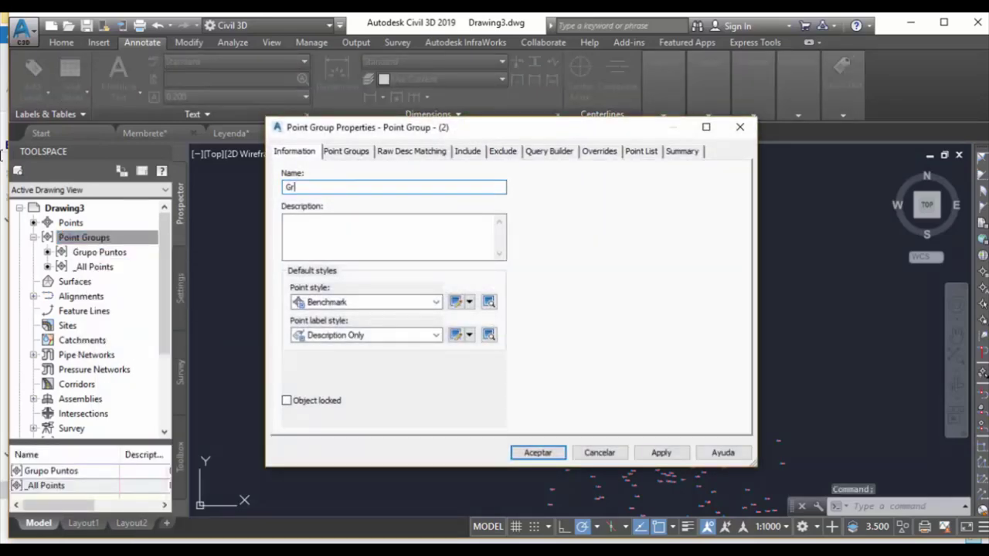
type("upo Estaciones")
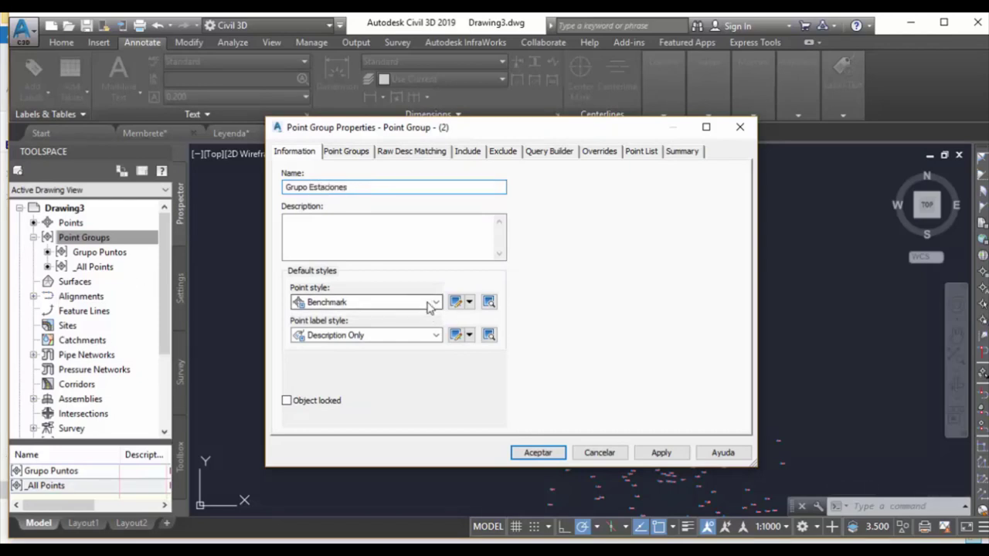
key("Tab")
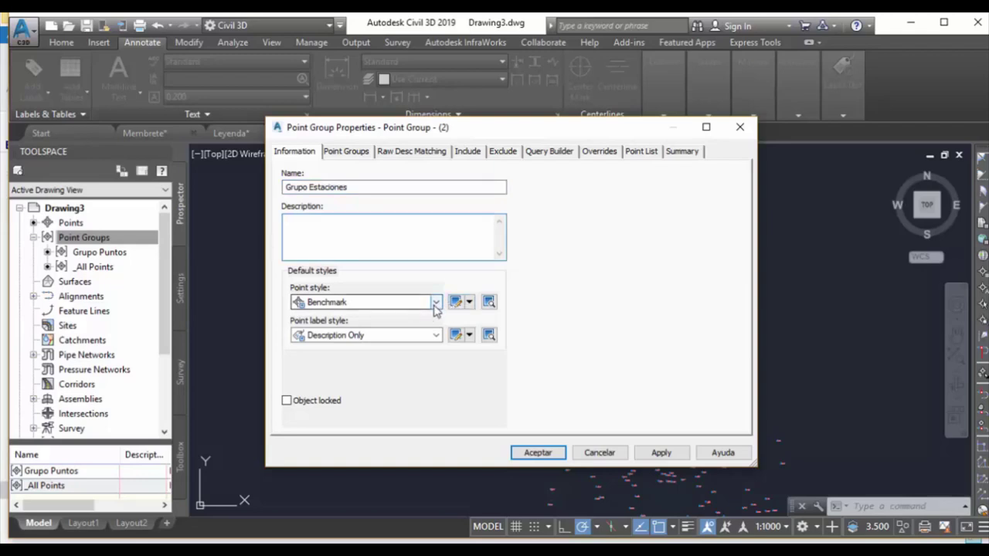
Step: Open the Benchmark point style for editing and look through the AutoCAD block symbols available for its marker
left_click(468, 302)
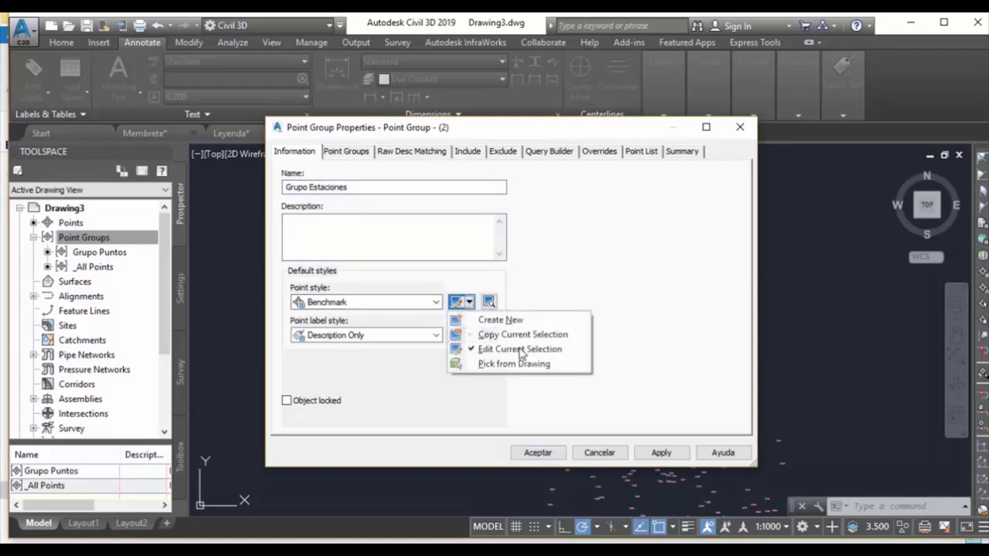
left_click(518, 350)
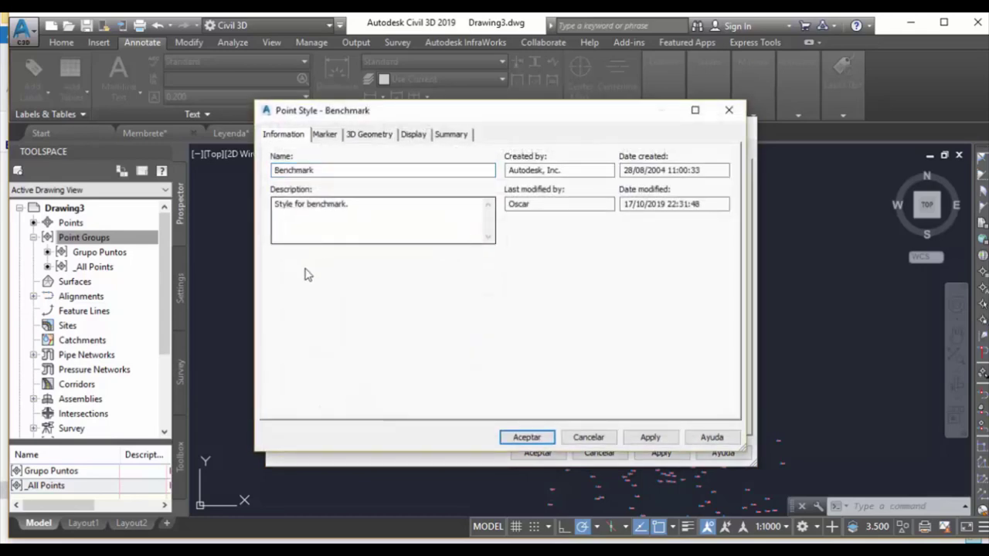
key("ctrl+Tab")
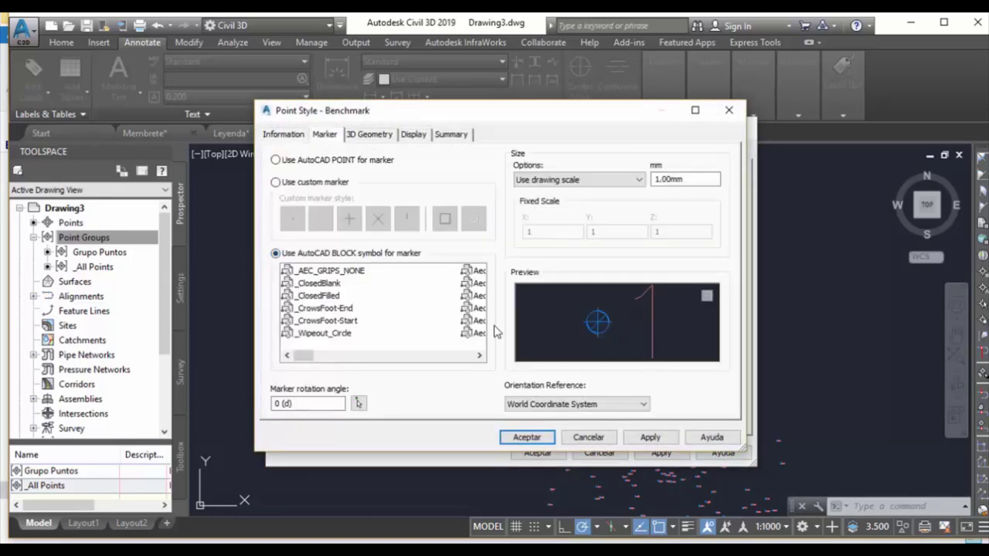
left_click(479, 356)
left_click(479, 357)
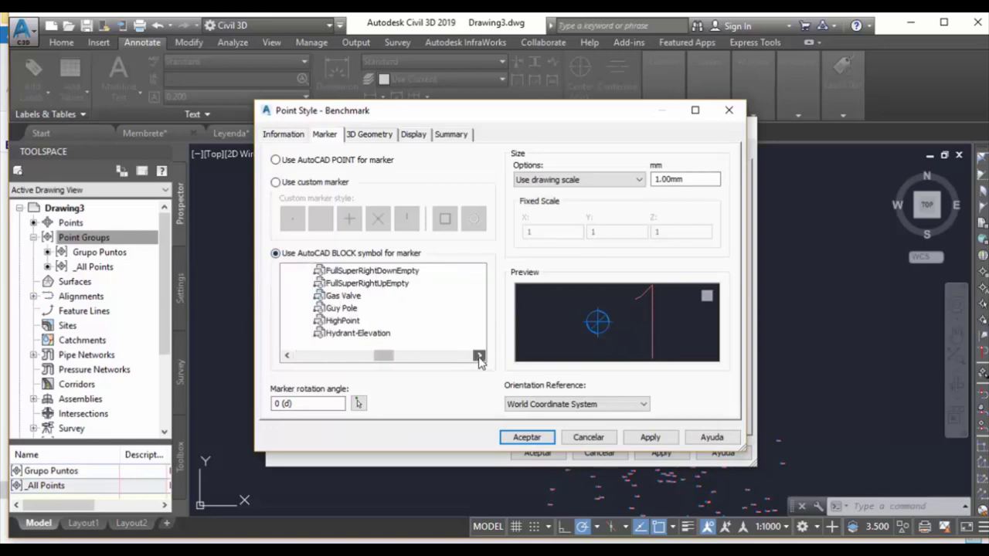
left_click(480, 356)
left_click(479, 357)
left_click(479, 356)
left_click(479, 356)
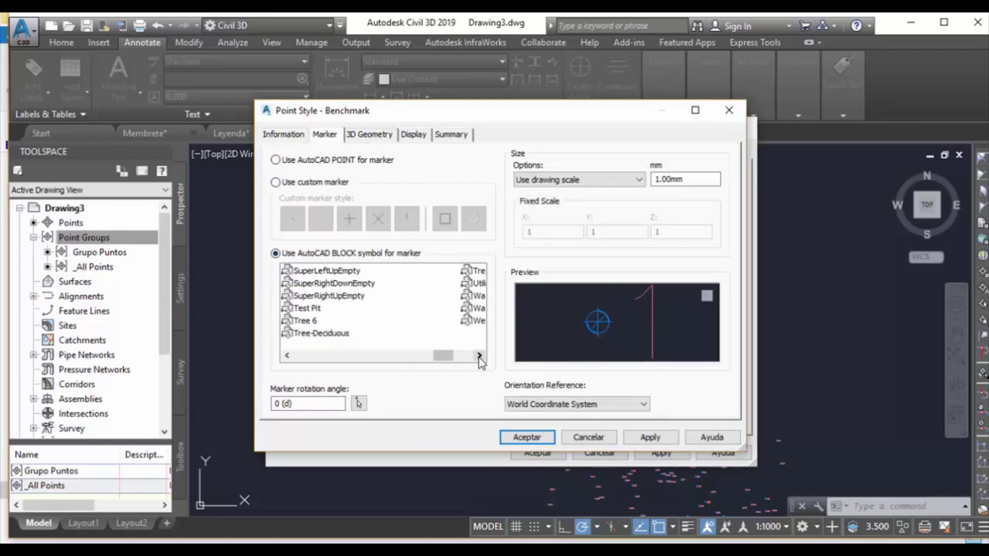
left_click(478, 356)
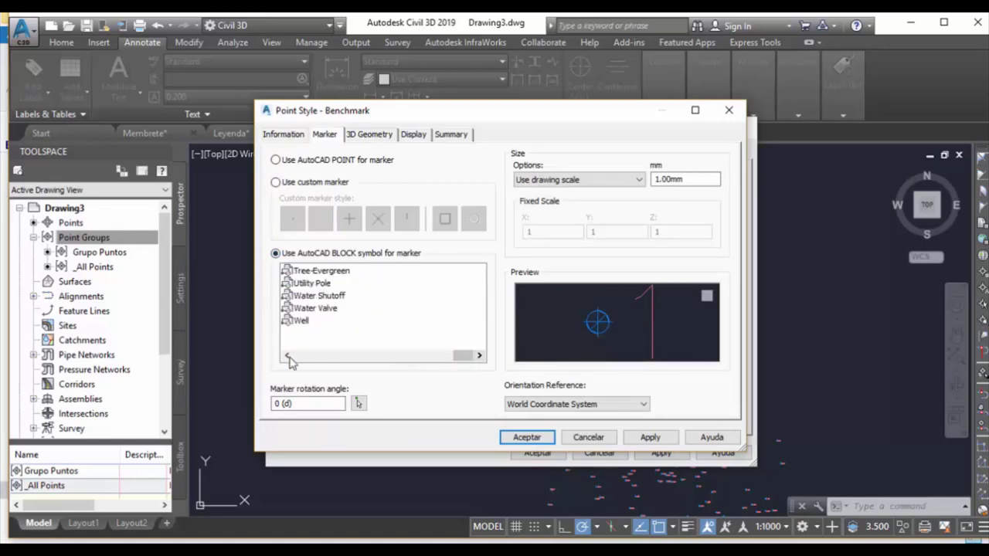